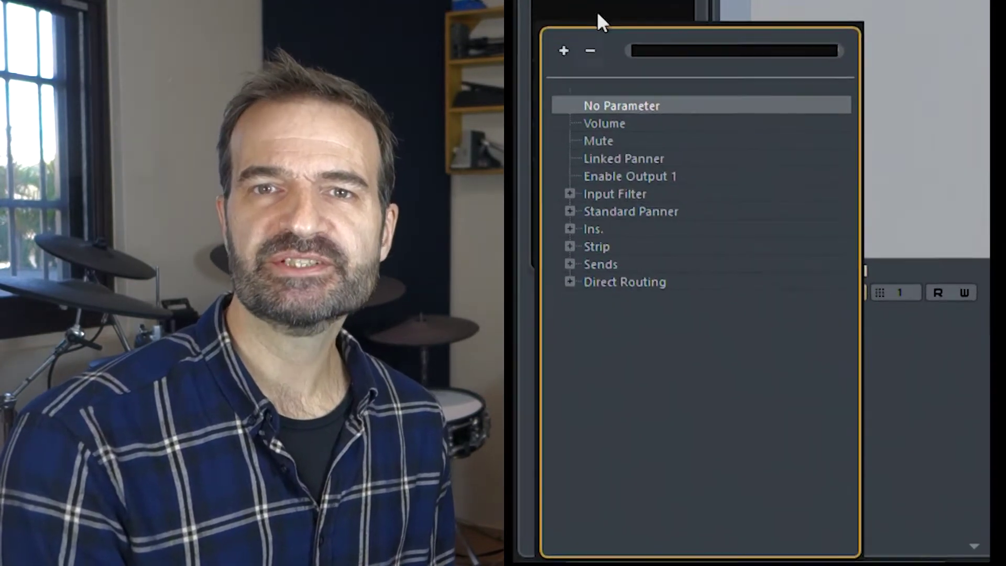
Expand Input Filter, Ins. and Guitar Rig 6 in the parameter browser.
{"action": "left_click", "coordinate": [569, 194]}
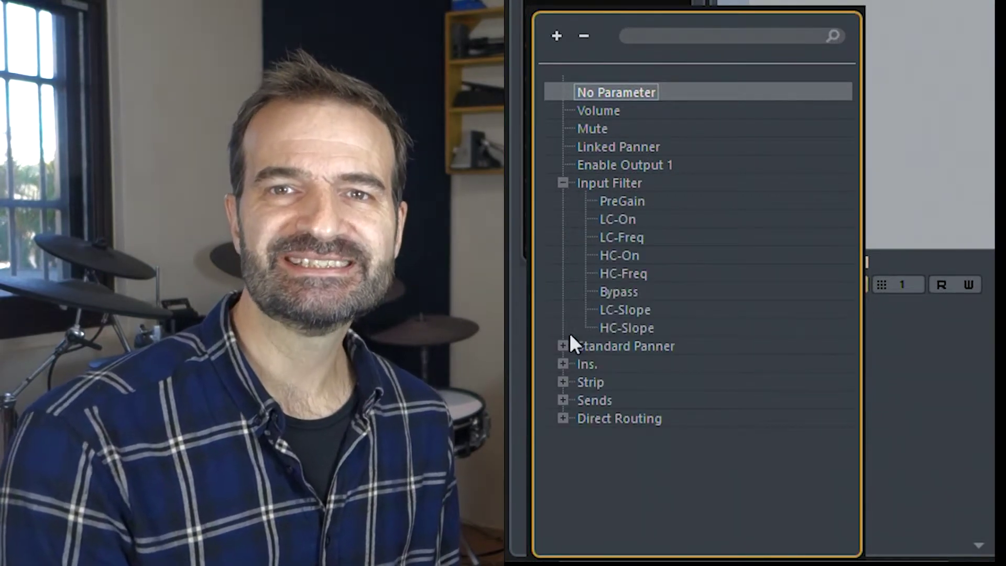
{"action": "left_click", "coordinate": [563, 364]}
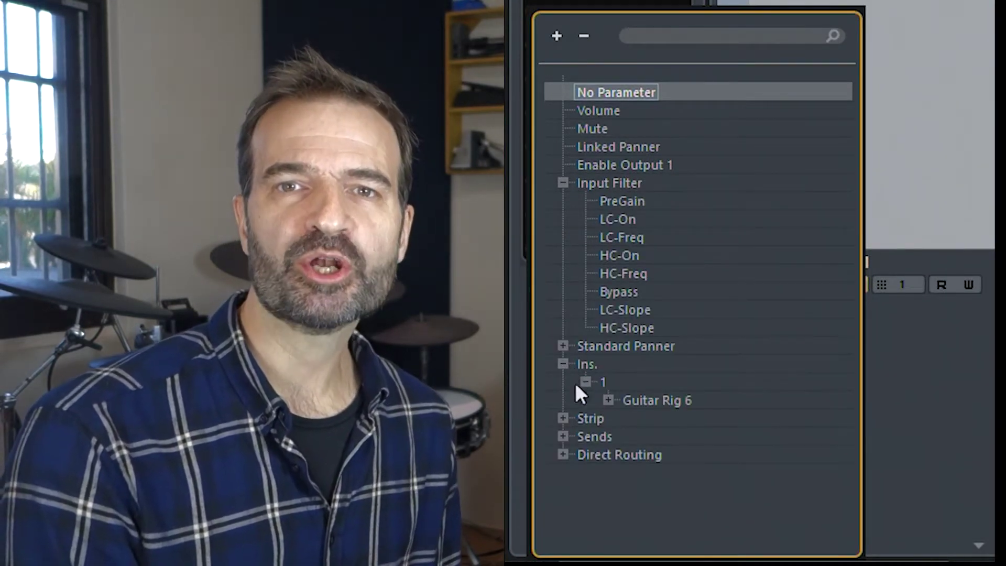
{"action": "left_click", "coordinate": [607, 400]}
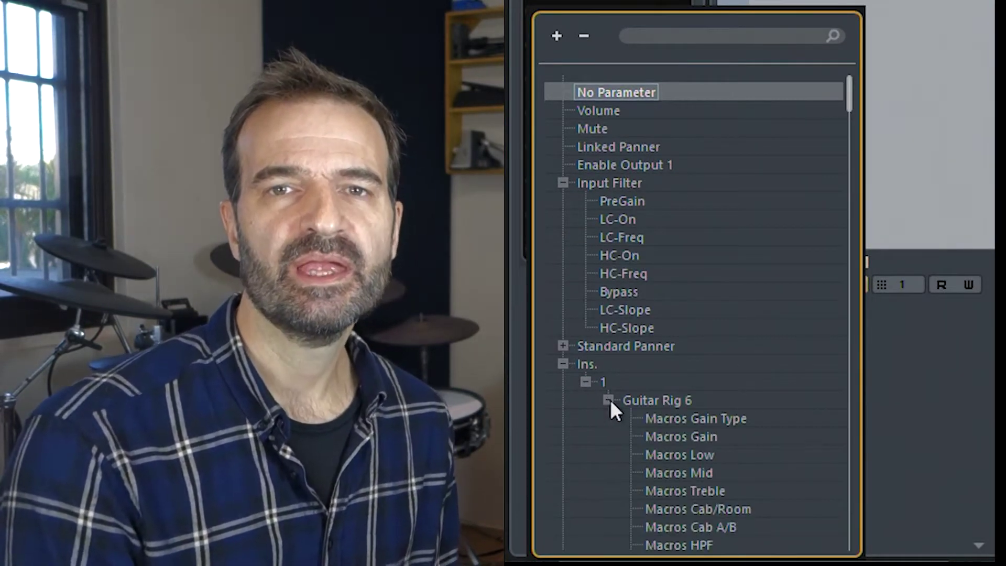
{"action": "scroll", "coordinate": [611, 411], "scroll_direction": "down", "scroll_amount": 10}
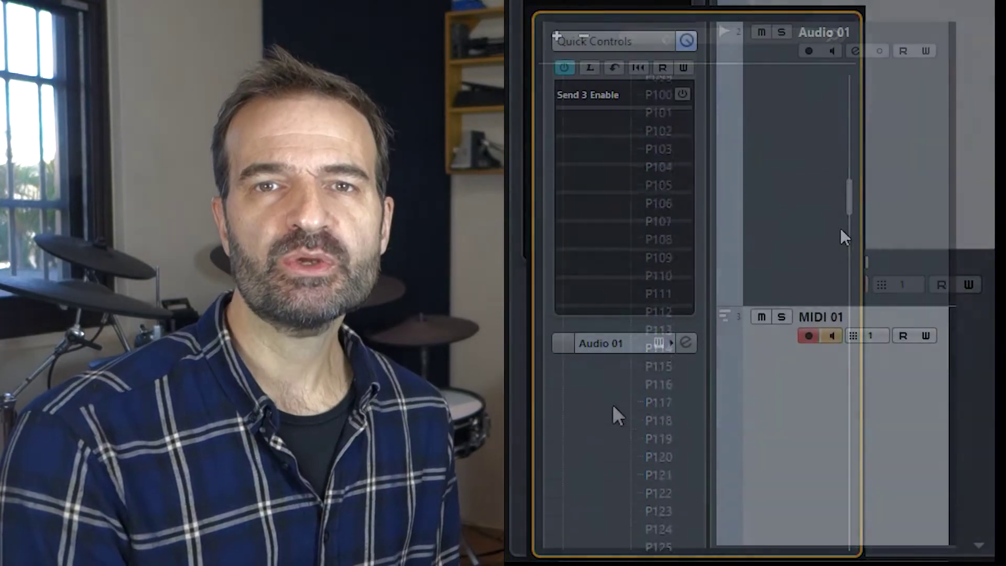
Show the quick controls for Audio 01, then MIDI 01, then Audio 01 again.
{"action": "left_click", "coordinate": [840, 227]}
{"action": "left_click", "coordinate": [837, 445]}
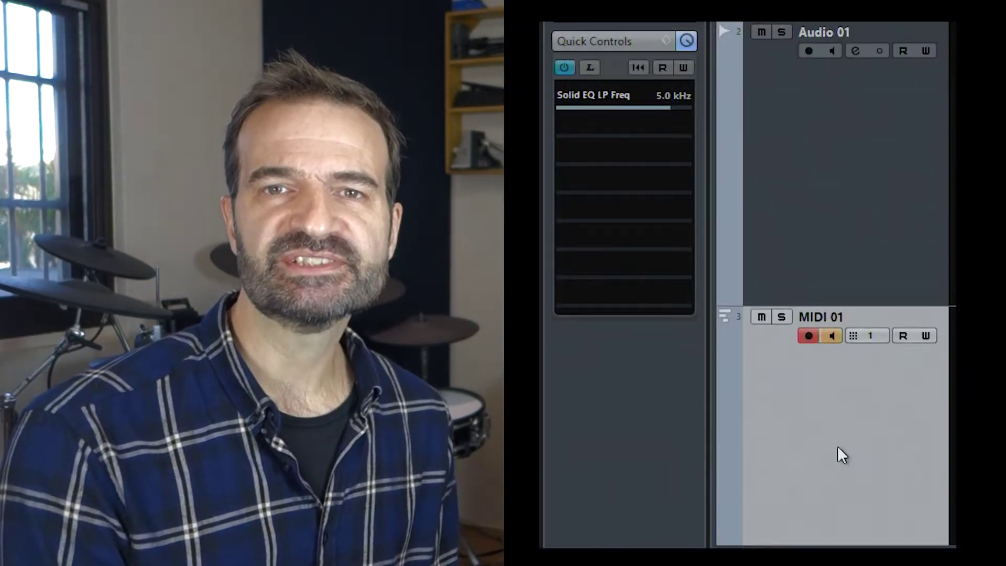
{"action": "left_click", "coordinate": [825, 192]}
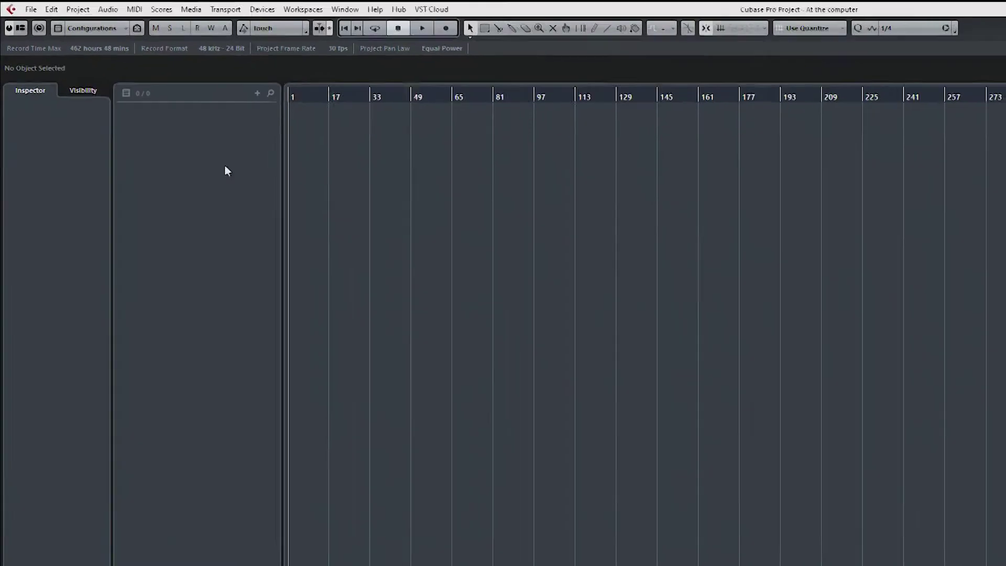
Add an instrument track with Kontakt as its instrument, creating Kontakt 01.
{"action": "right_click", "coordinate": [227, 170]}
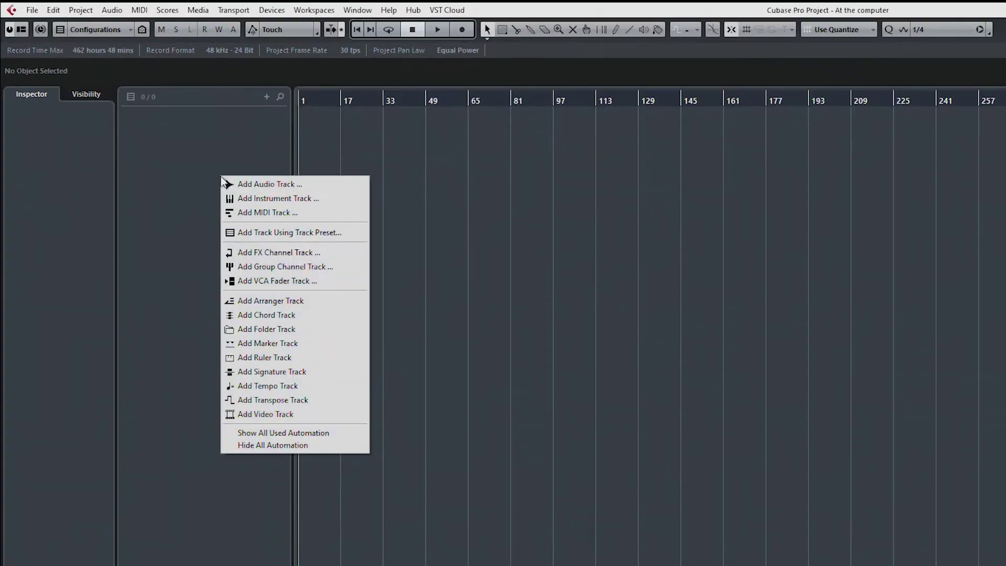
{"action": "left_click", "coordinate": [244, 195]}
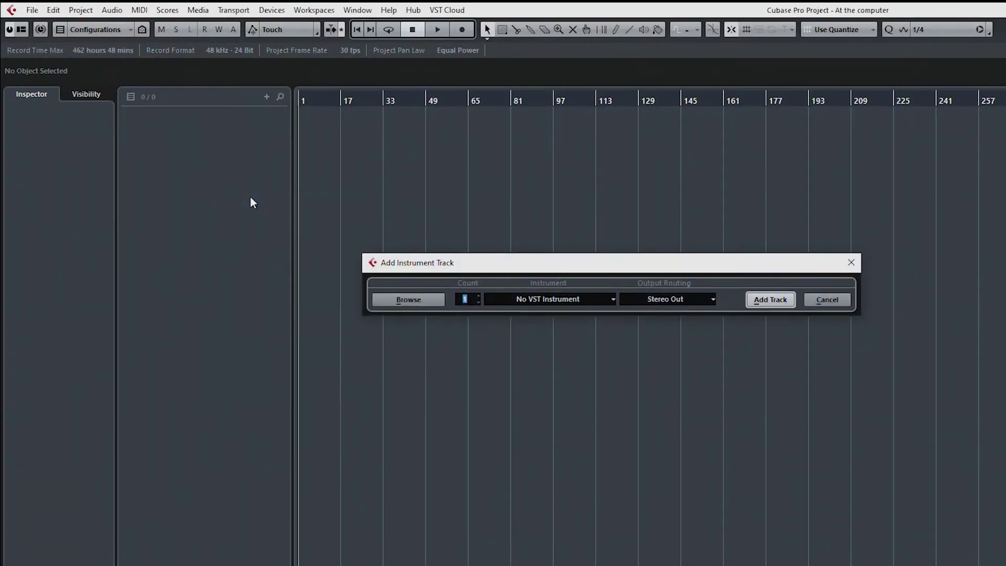
{"action": "left_click", "coordinate": [597, 296]}
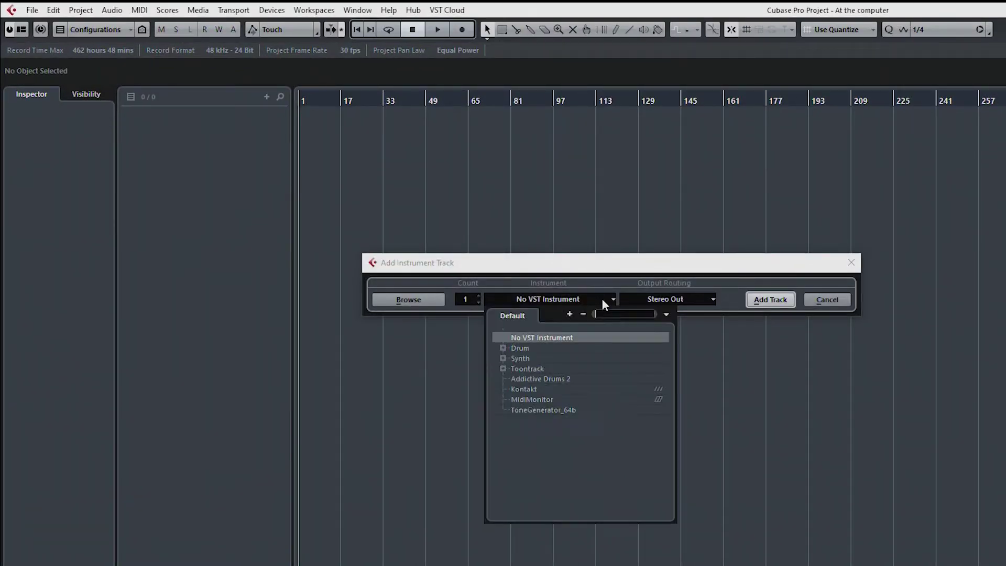
{"action": "left_click", "coordinate": [566, 392]}
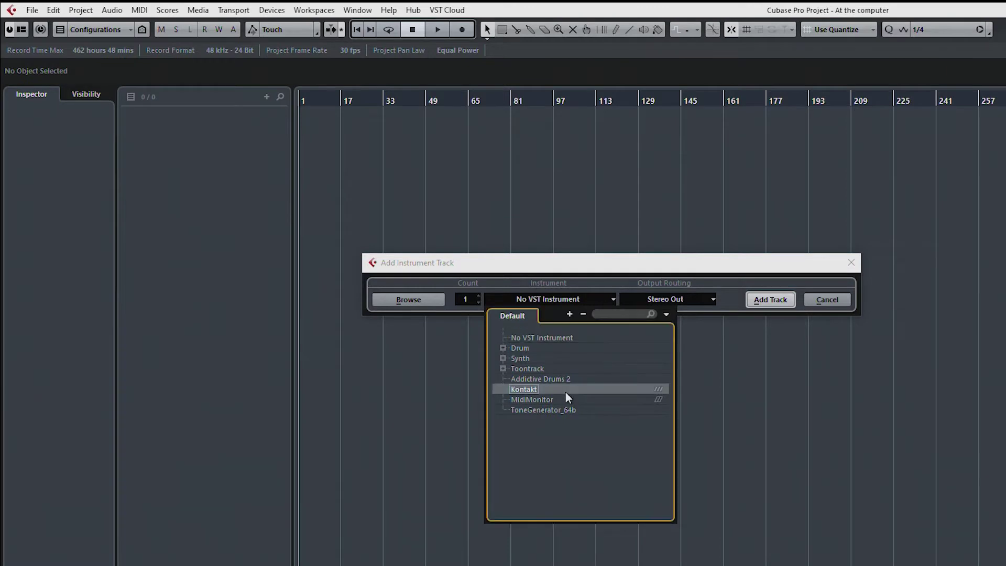
{"action": "left_click", "coordinate": [771, 302]}
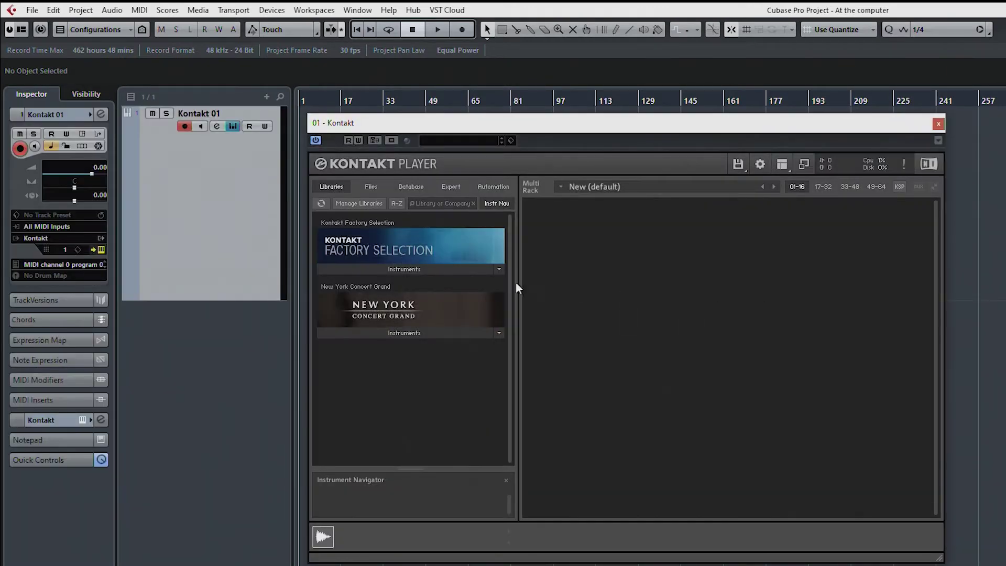
Load Muted Trumpet.nki from Factory Selection into Kontakt and start recording.
{"action": "left_click", "coordinate": [432, 271]}
{"action": "double_click", "coordinate": [380, 378]}
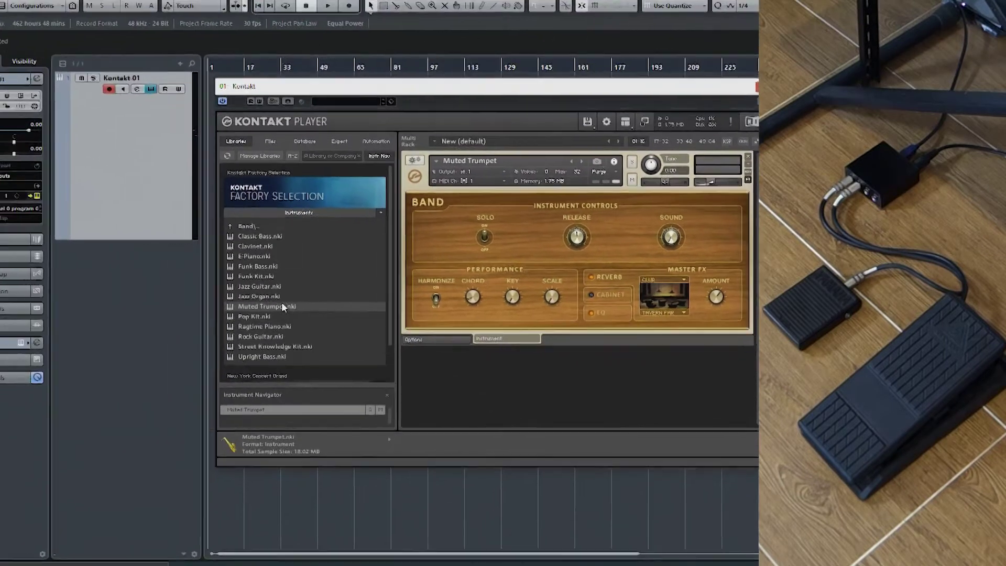
{"action": "left_click", "coordinate": [350, 4]}
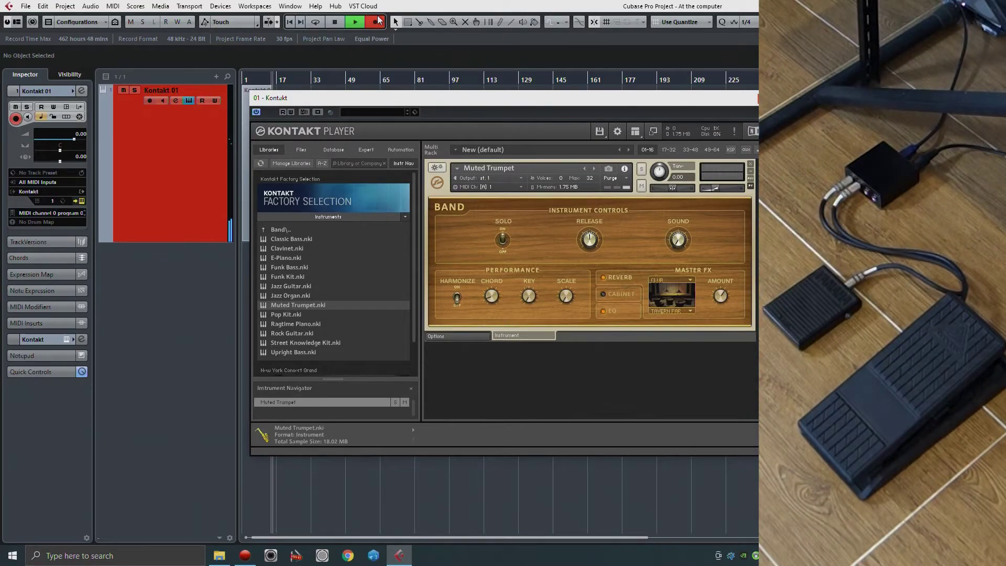
Stop recording, move the Kontakt window aside, and open the recorded MIDI part in the Key Editor.
{"action": "key", "text": "space"}
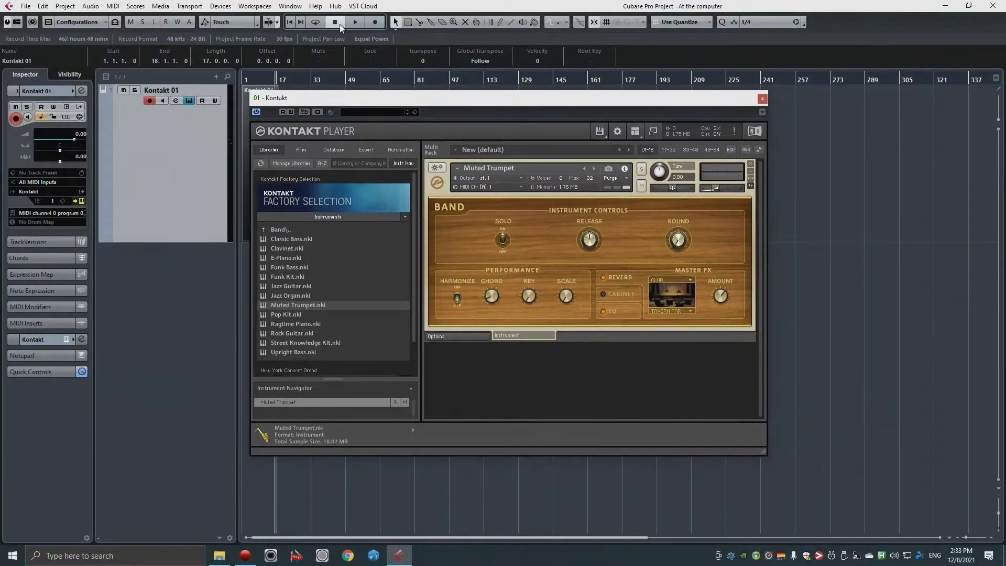
{"action": "left_click_drag", "start_coordinate": [353, 97], "coordinate": [502, 175]}
{"action": "double_click", "coordinate": [263, 150]}
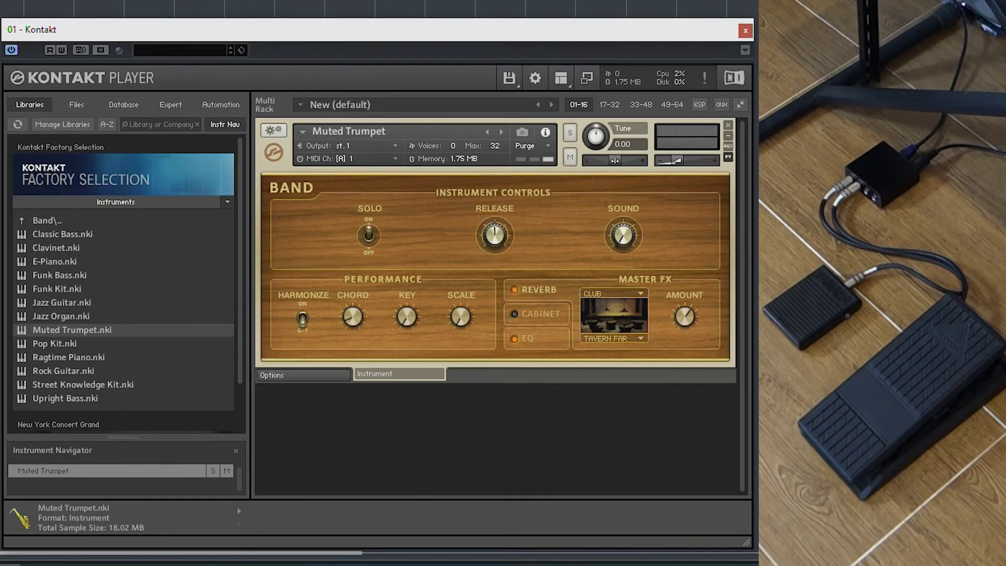
Set Kontakt's reverb Amount knob to Learn MIDI CC# Automation from the pedal.
{"action": "right_click", "coordinate": [684, 320]}
{"action": "left_click", "coordinate": [683, 333]}
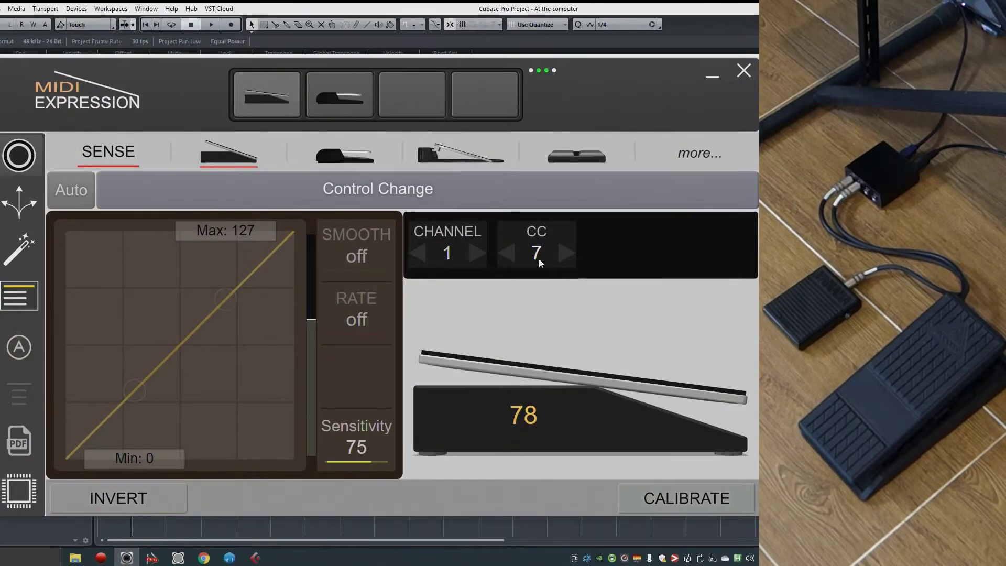
Change the expression pedal's CC number to 20 in MIDI Expression.
{"action": "double_click", "coordinate": [534, 253]}
{"action": "type", "text": "20"}
{"action": "key", "text": "Return"}
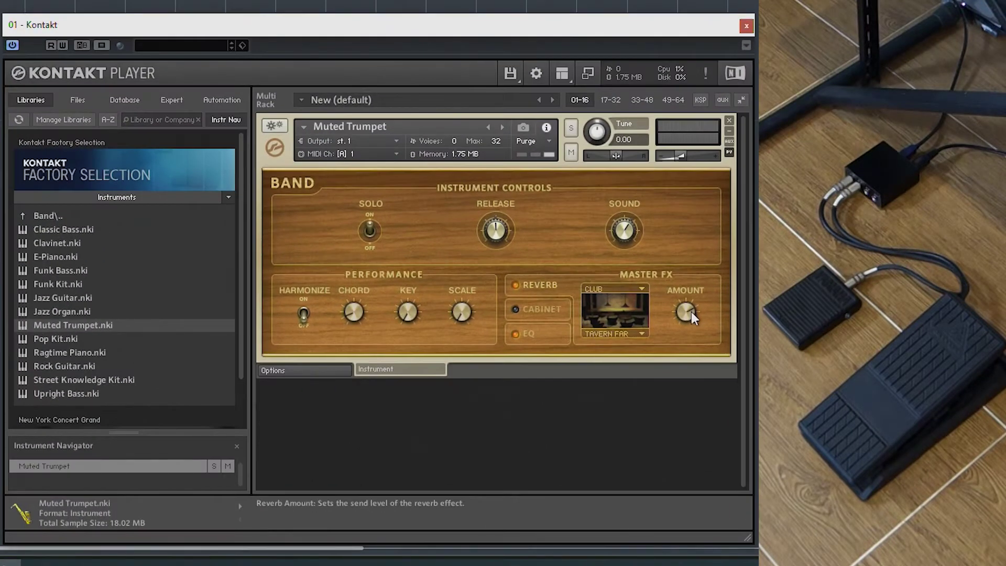
Have Kontakt's reverb Amount relearn the pedal, then insert Guitar Rig 6 on Audio 01.
{"action": "right_click", "coordinate": [695, 332]}
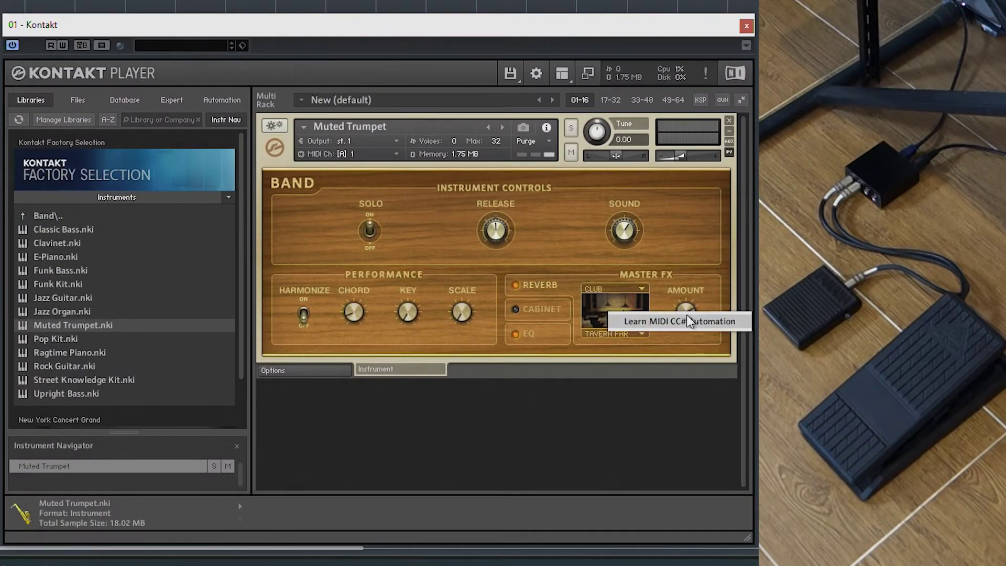
{"action": "left_click", "coordinate": [685, 320]}
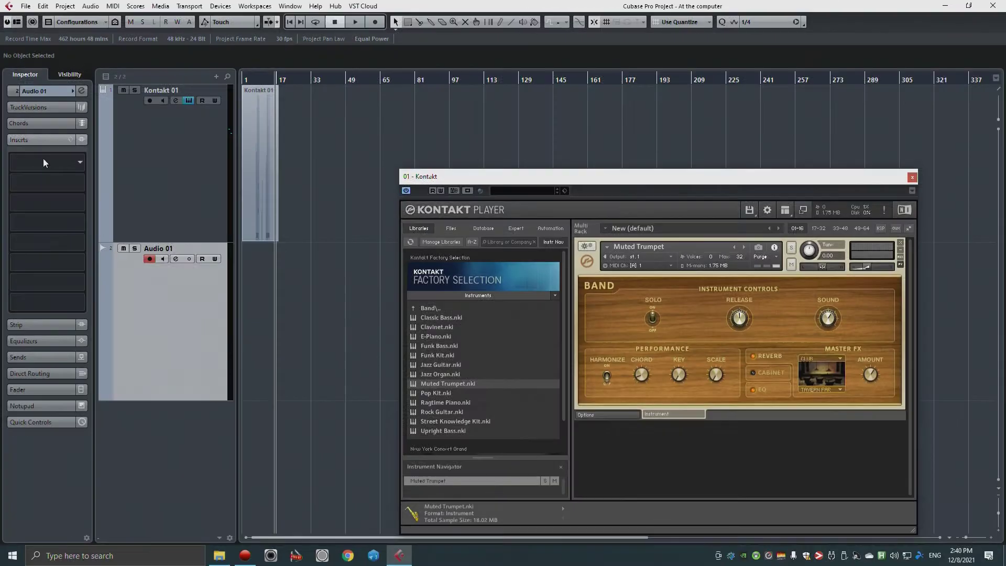
{"action": "left_click", "coordinate": [43, 163]}
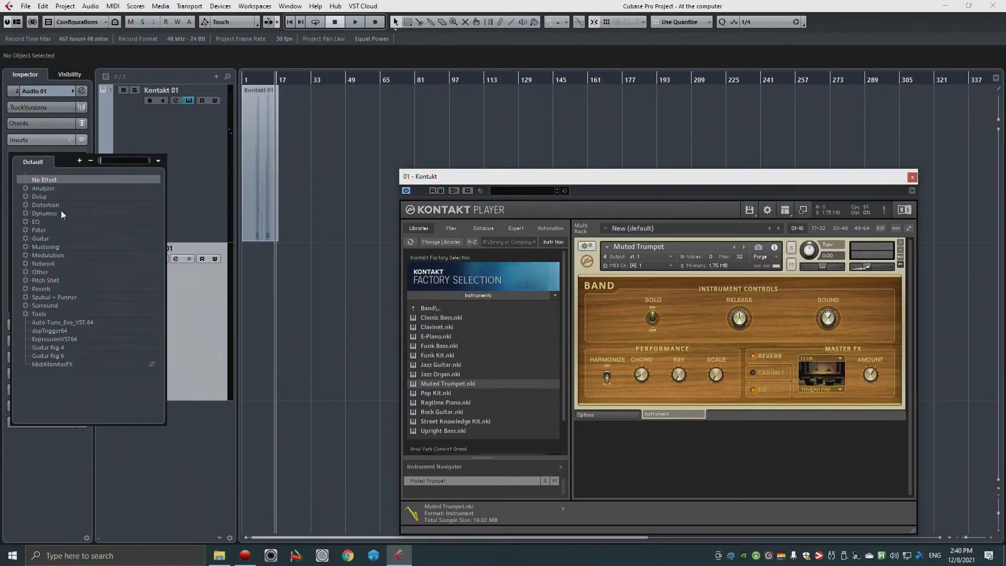
{"action": "left_click", "coordinate": [65, 355]}
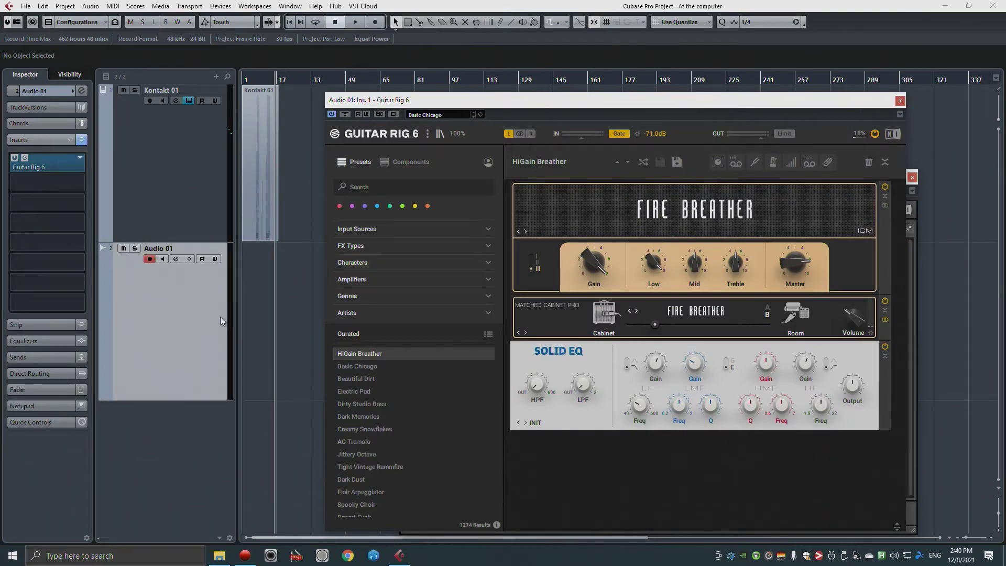
Add a new MIDI track, MIDI 01, to the project.
{"action": "right_click", "coordinate": [212, 427]}
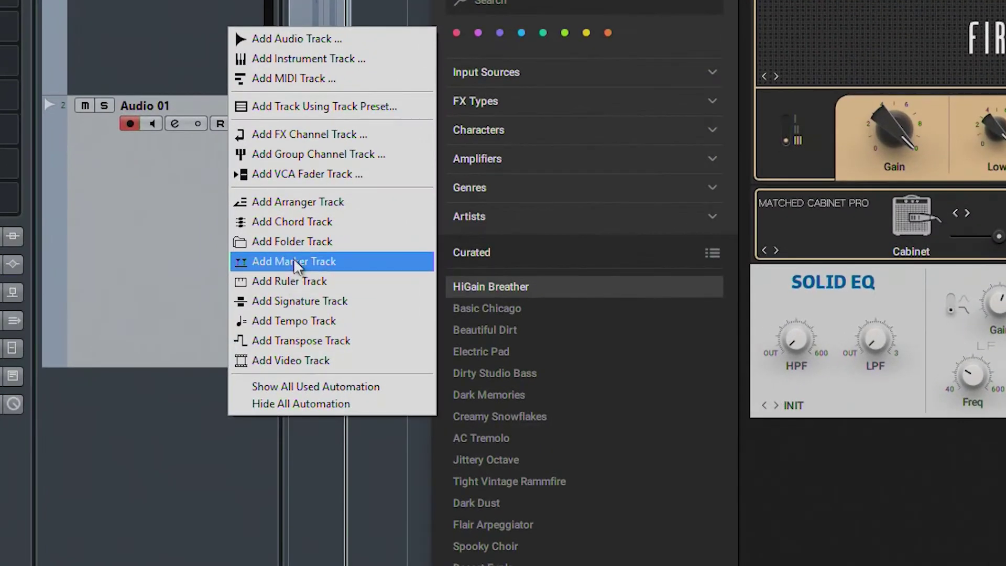
{"action": "left_click", "coordinate": [276, 129]}
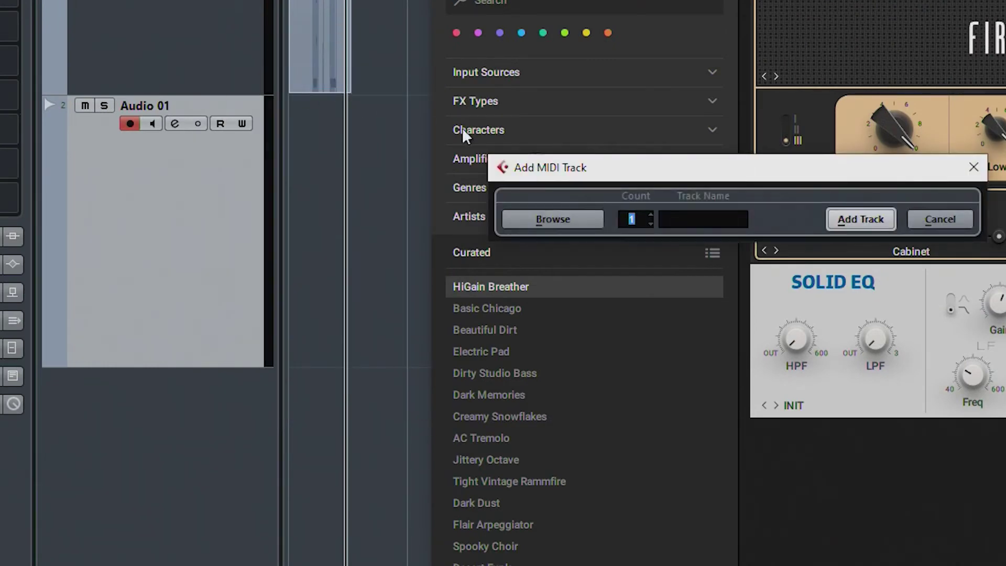
{"action": "left_click", "coordinate": [862, 218]}
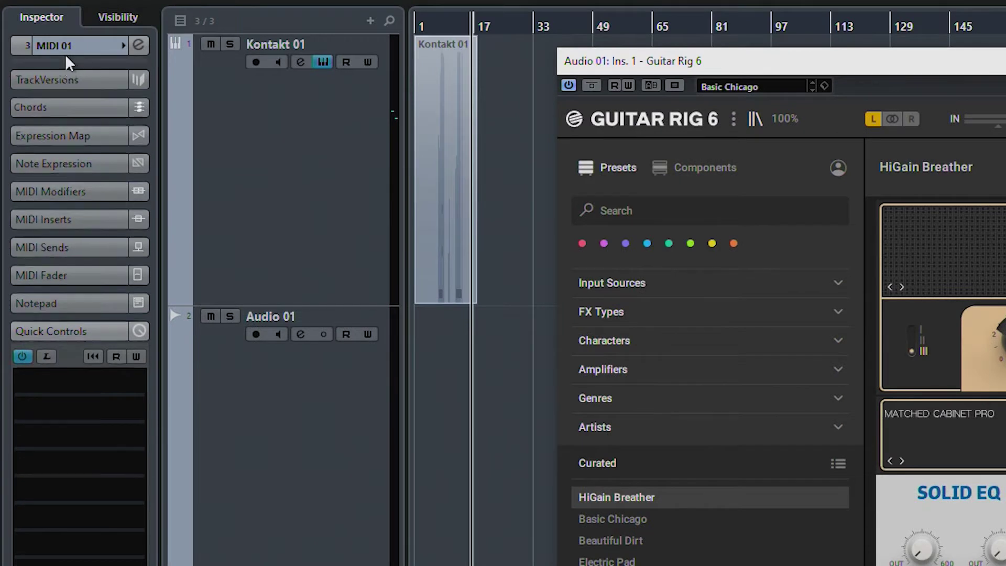
Route MIDI 01's output to Guitar Rig 6 MIDI In, disarm its recording, and show Guitar Rig's Macros.
{"action": "left_click", "coordinate": [65, 53]}
{"action": "left_click", "coordinate": [102, 216]}
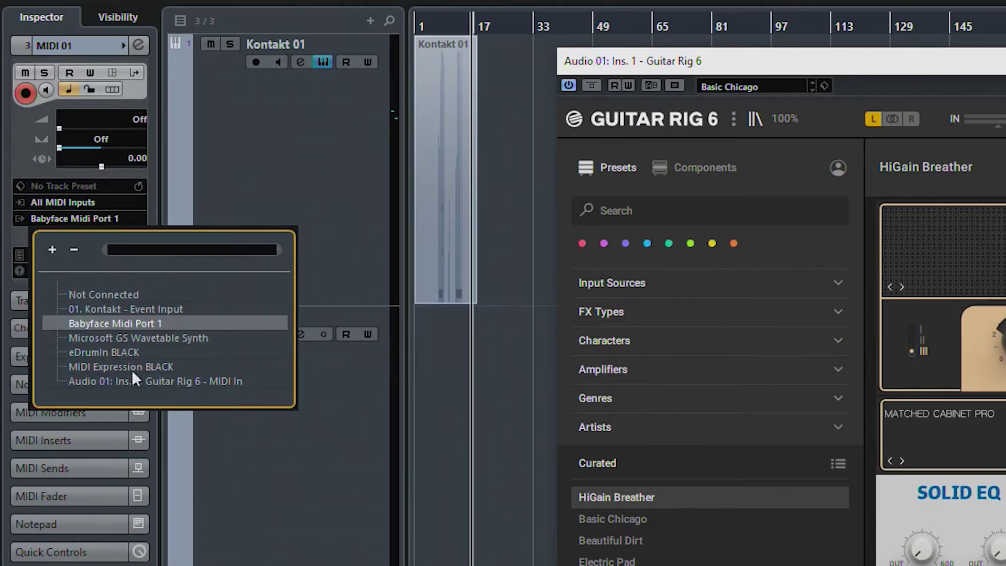
{"action": "left_click", "coordinate": [131, 382]}
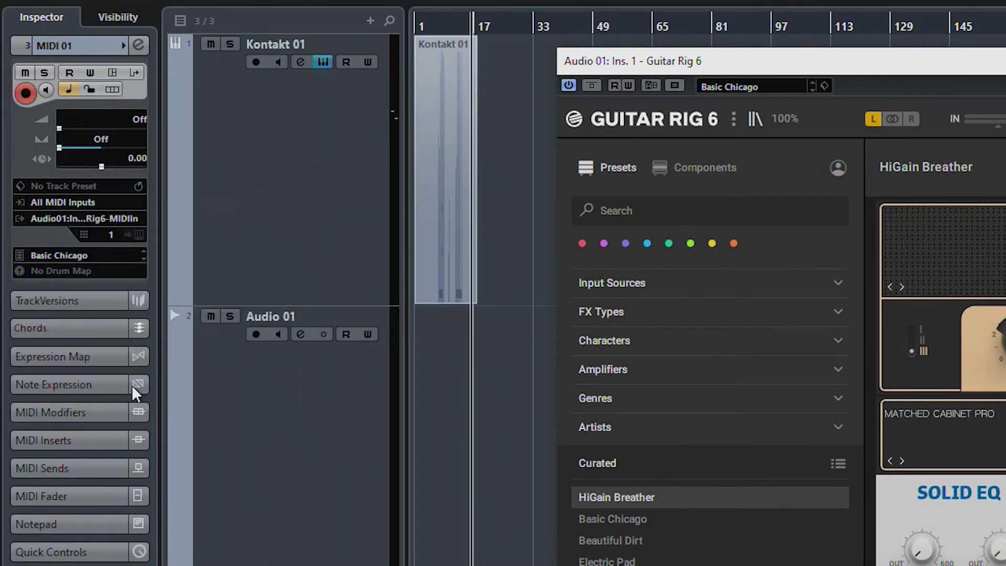
{"action": "left_click", "coordinate": [72, 205]}
{"action": "key", "text": "Escape"}
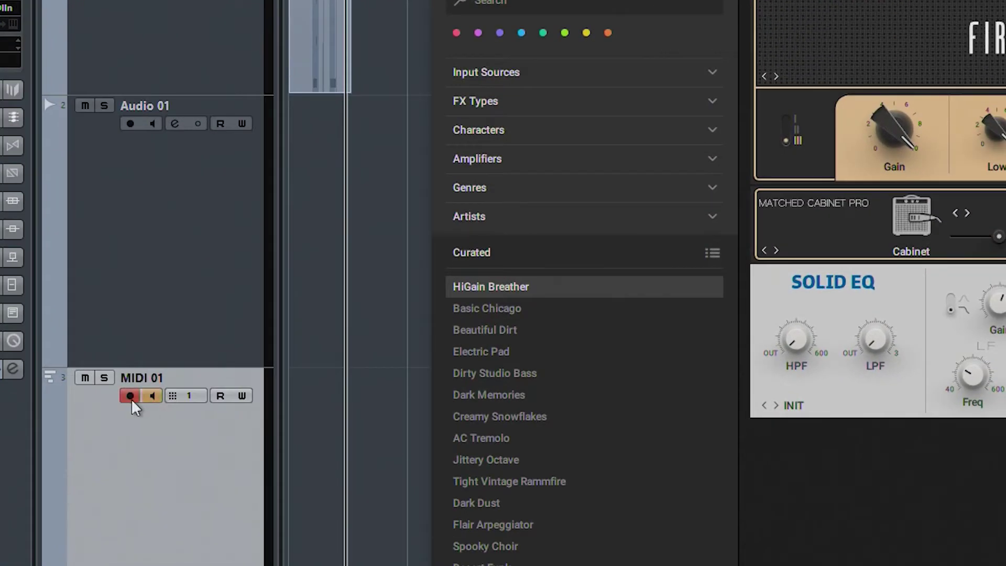
{"action": "left_click", "coordinate": [131, 396]}
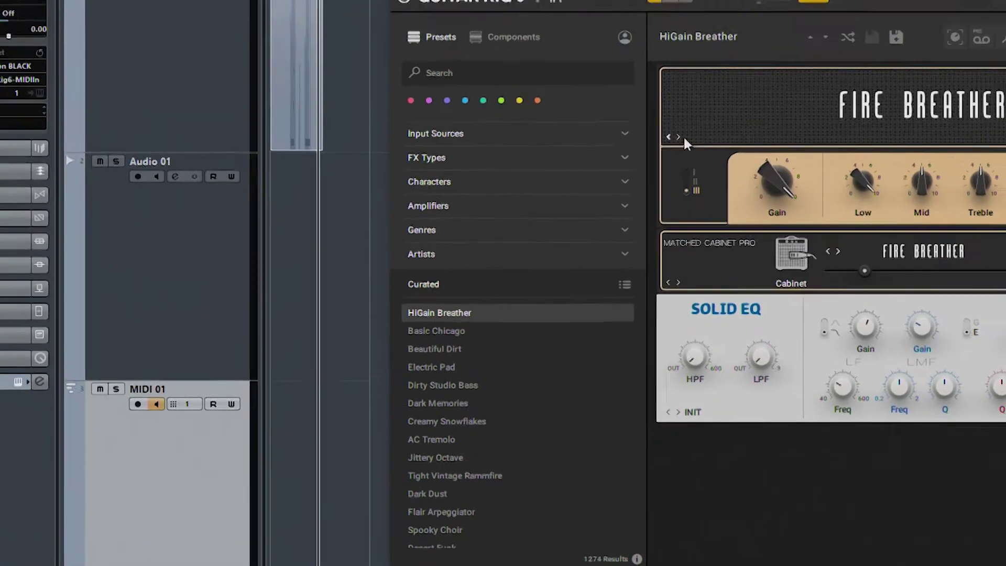
{"action": "left_click", "coordinate": [945, 35]}
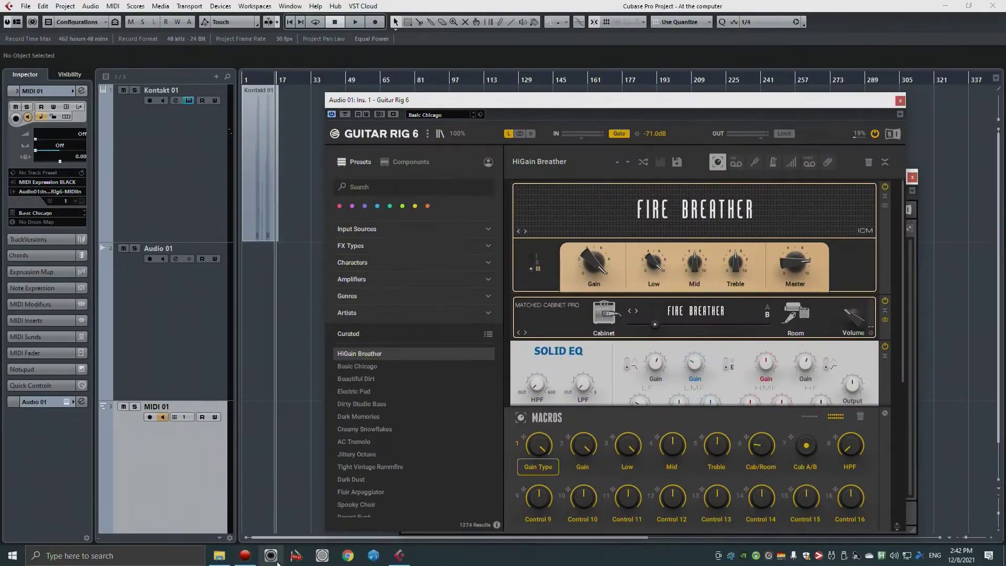
Set the sustain pedal to Dual Control Change on Channel 2 (0 and 127), then close MIDI Expression.
{"action": "left_click", "coordinate": [273, 560]}
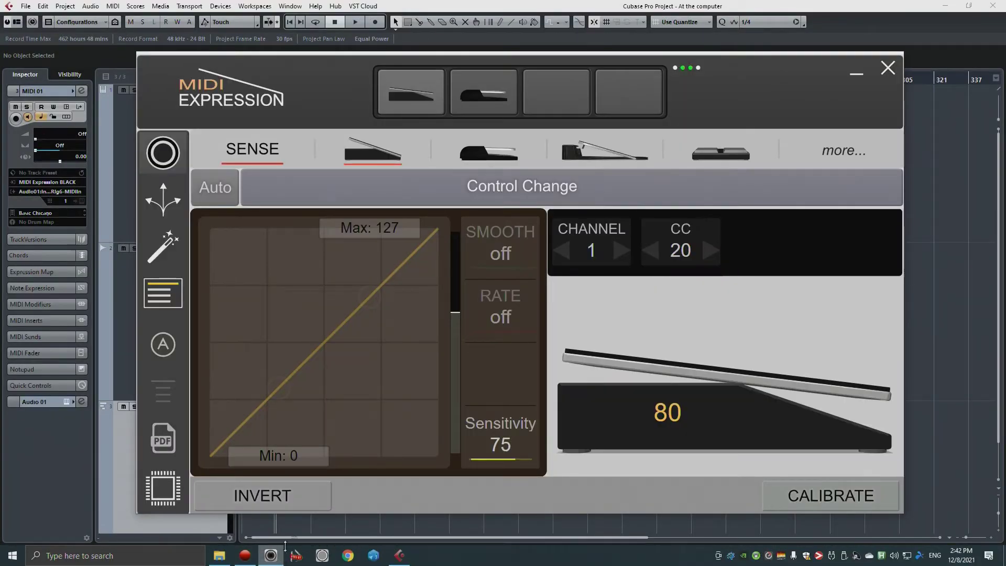
{"action": "left_click", "coordinate": [494, 105]}
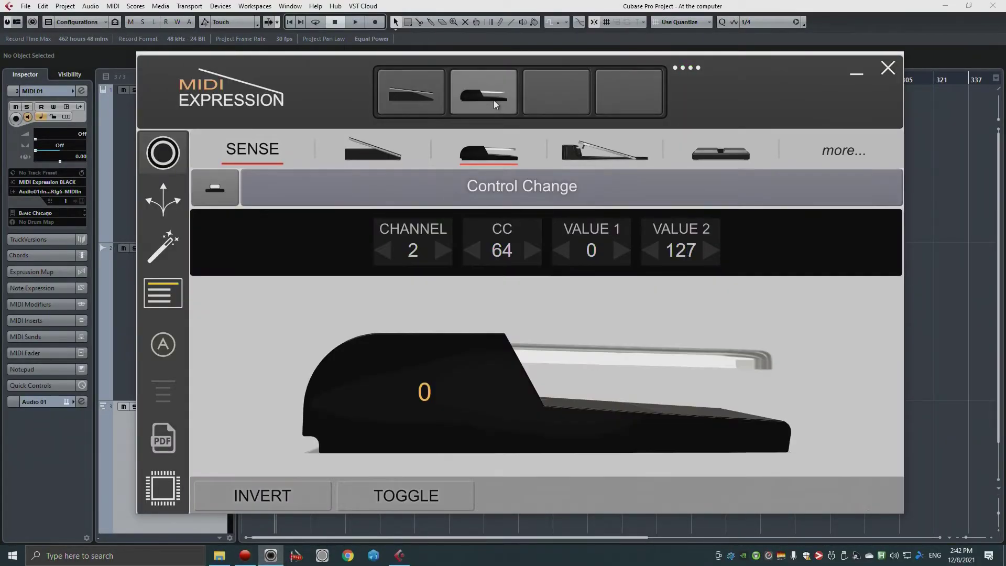
{"action": "left_click", "coordinate": [505, 189]}
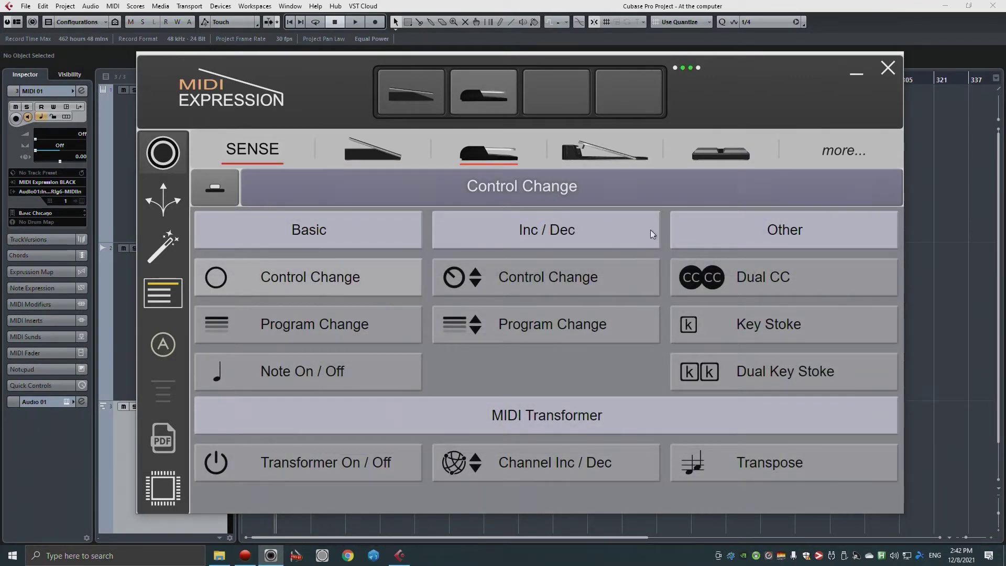
{"action": "left_click", "coordinate": [715, 270]}
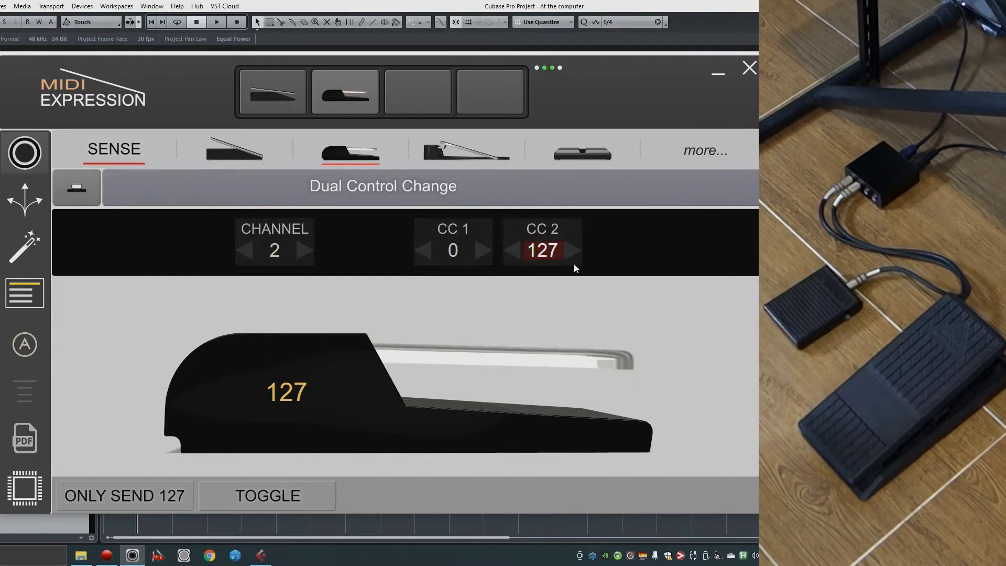
{"action": "left_click", "coordinate": [751, 66]}
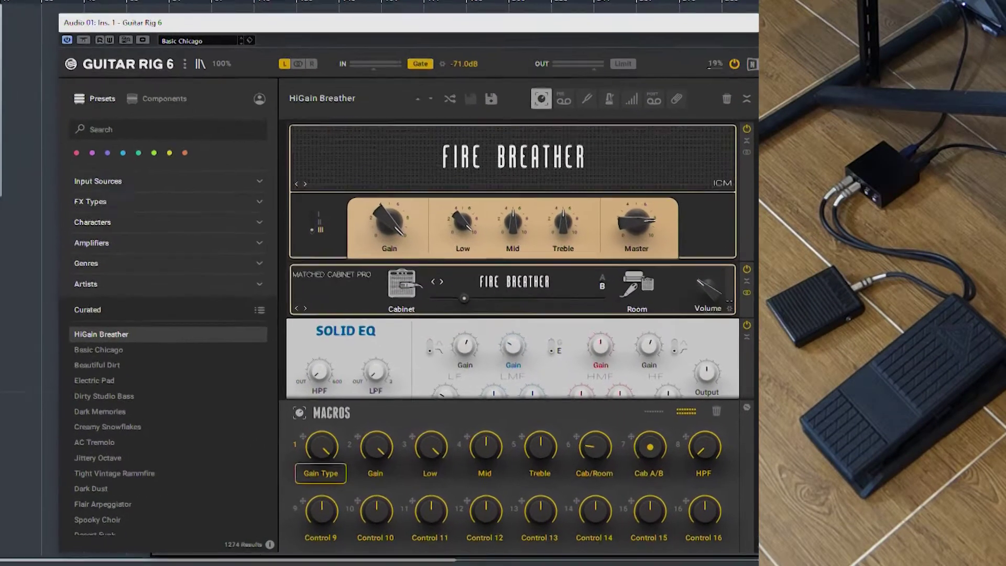
Make macro 1 Gain Type learn the pedal, and the next/previous preset arrows learn the footswitch.
{"action": "right_click", "coordinate": [320, 453]}
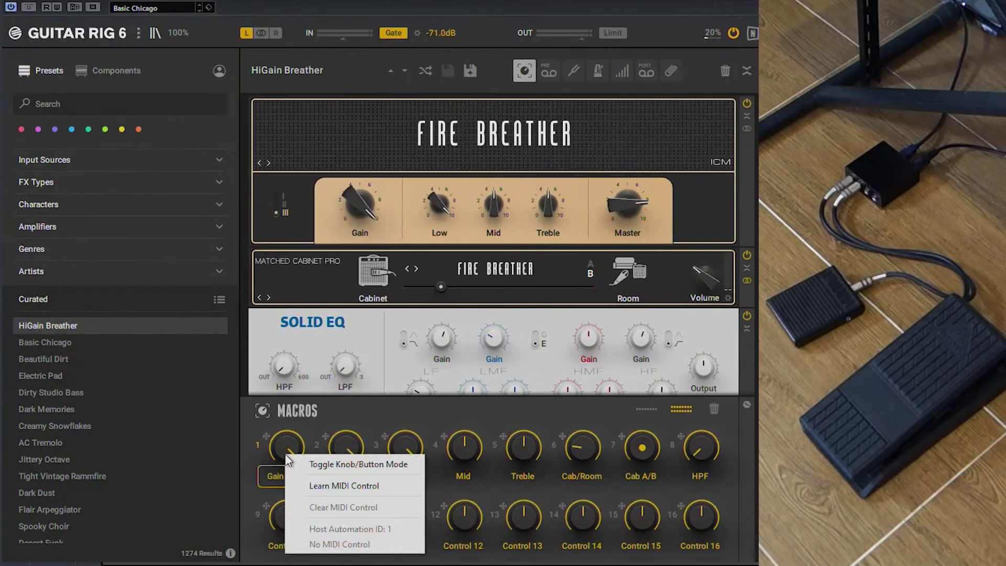
{"action": "left_click", "coordinate": [330, 484]}
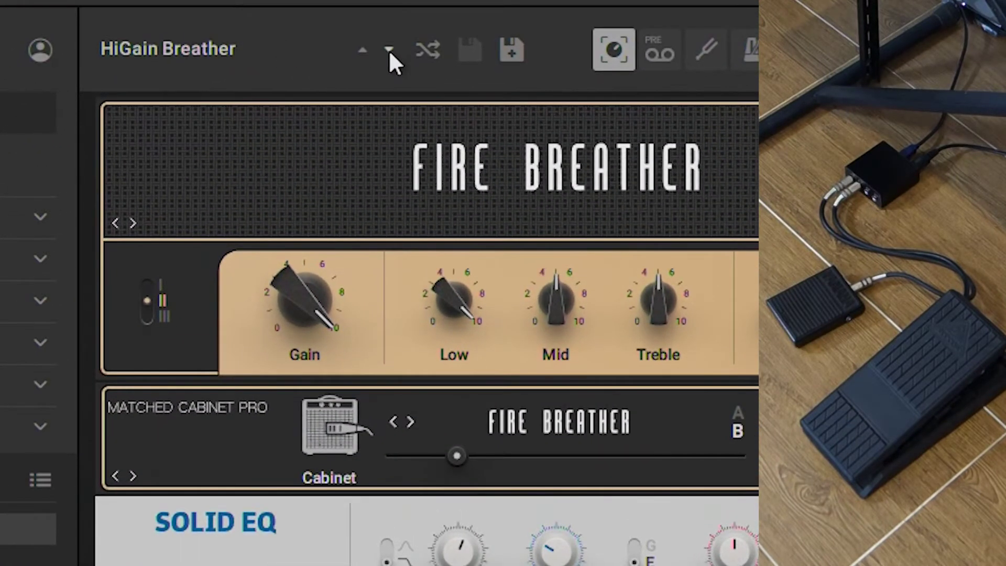
{"action": "right_click", "coordinate": [389, 49]}
{"action": "left_click", "coordinate": [403, 65]}
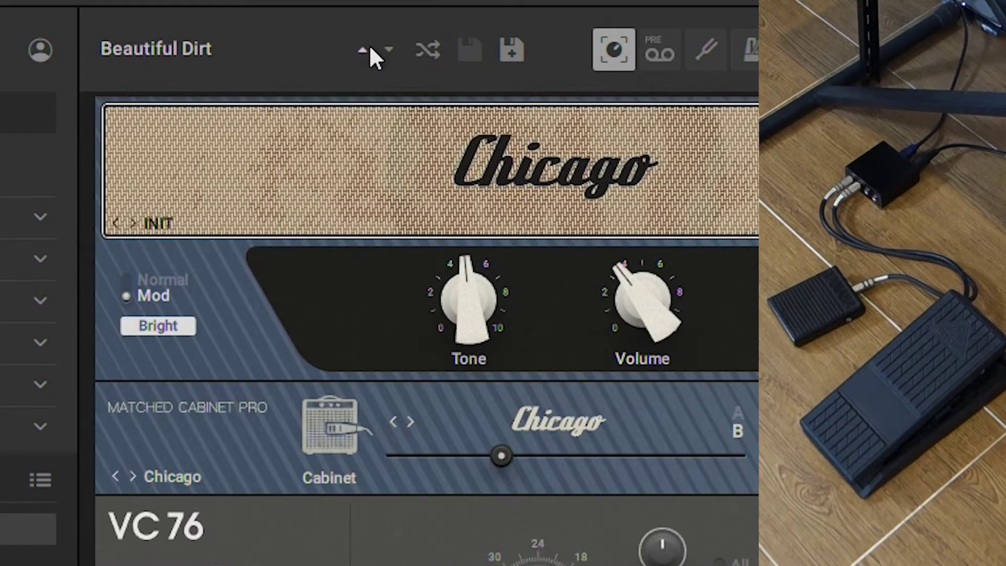
{"action": "right_click", "coordinate": [369, 46]}
{"action": "left_click", "coordinate": [375, 53]}
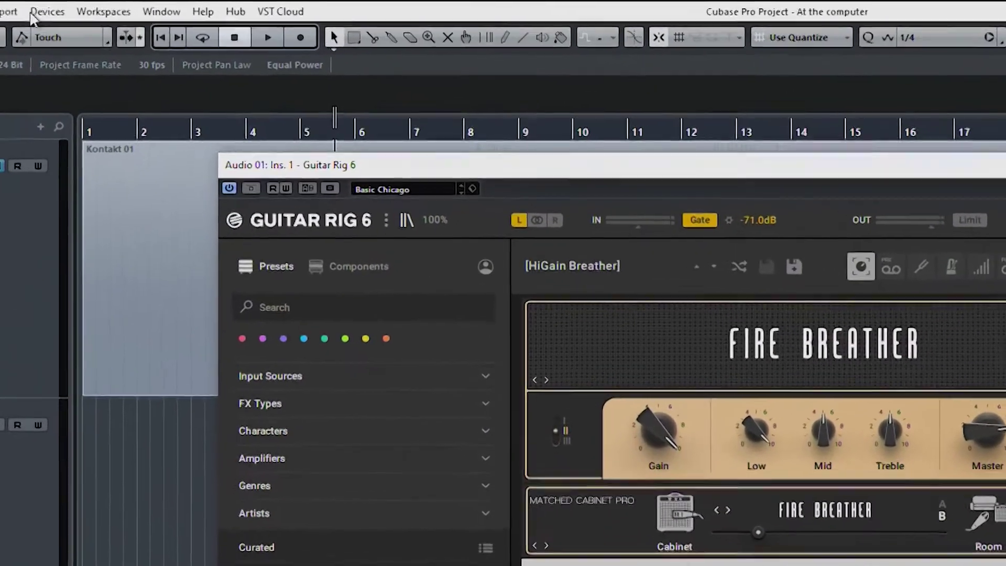
In Device Setup, set Track Quick Controls input and output to MIDI Expression BLACK, apply, and enable Learn.
{"action": "left_click", "coordinate": [87, 10]}
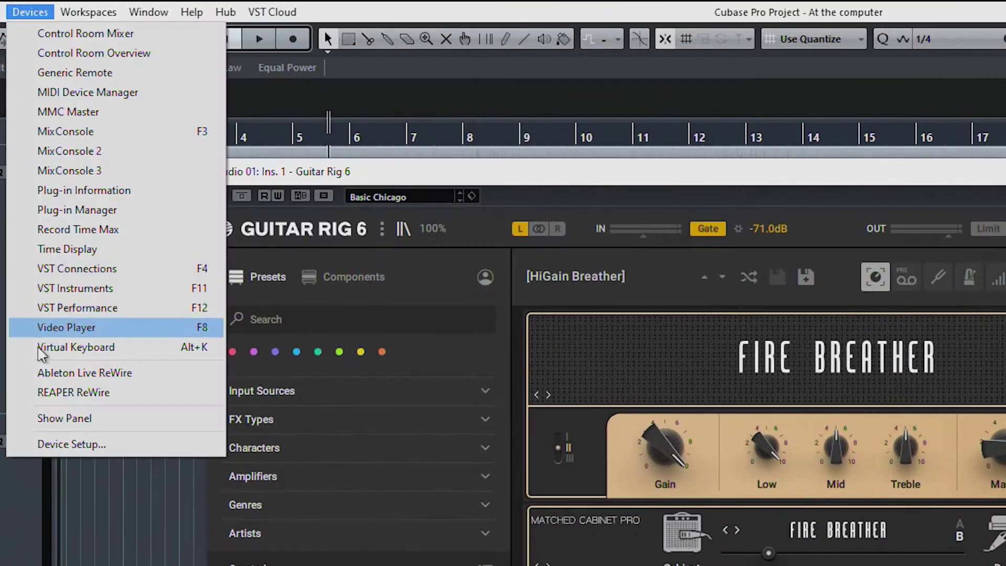
{"action": "left_click", "coordinate": [46, 444]}
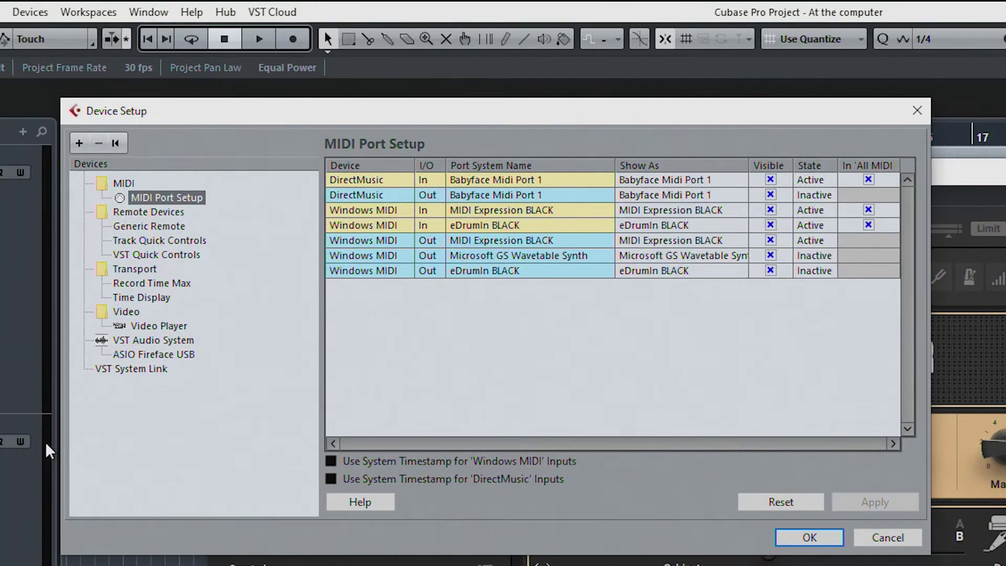
{"action": "left_click", "coordinate": [117, 242]}
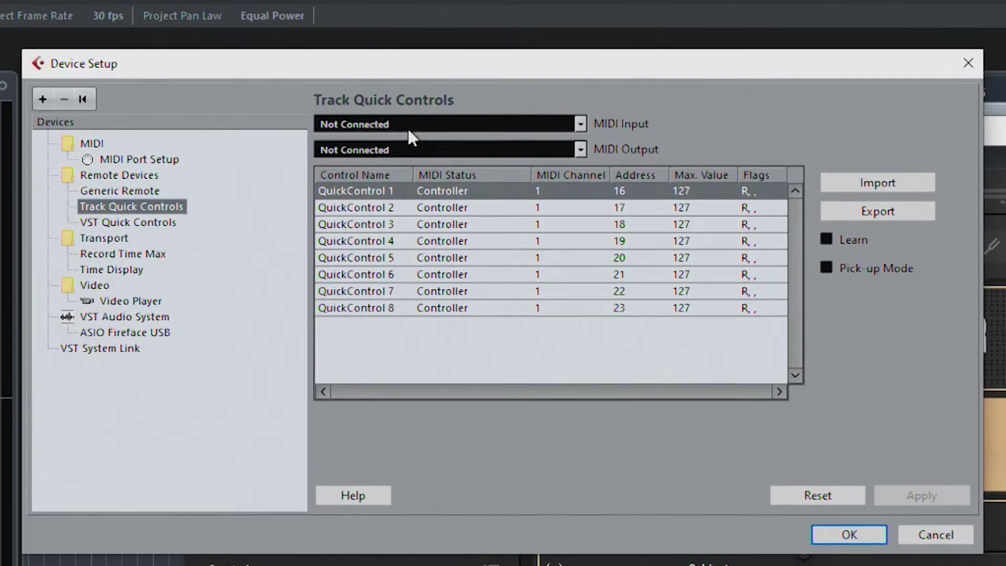
{"action": "left_click", "coordinate": [408, 126]}
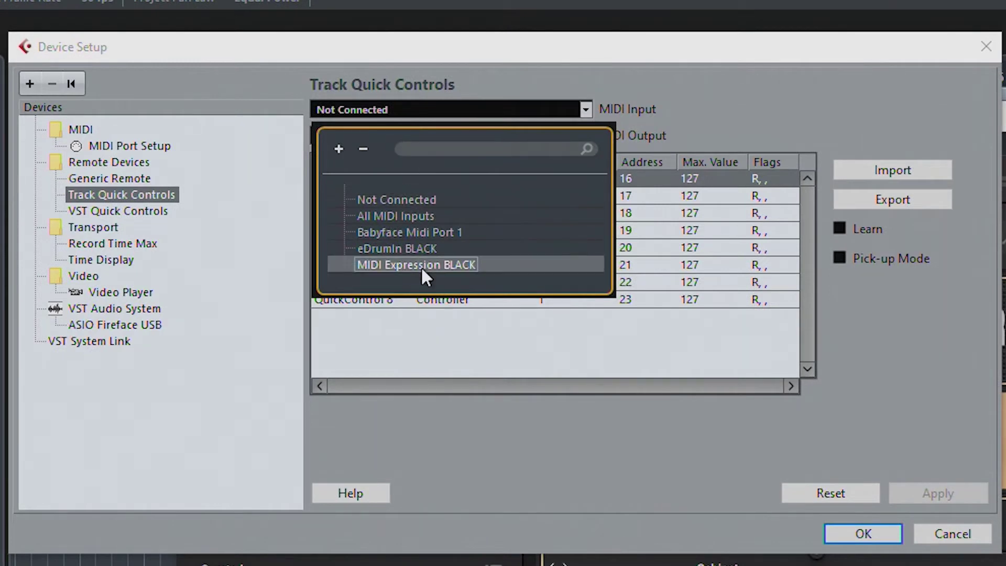
{"action": "left_click", "coordinate": [420, 275]}
{"action": "left_click", "coordinate": [419, 139]}
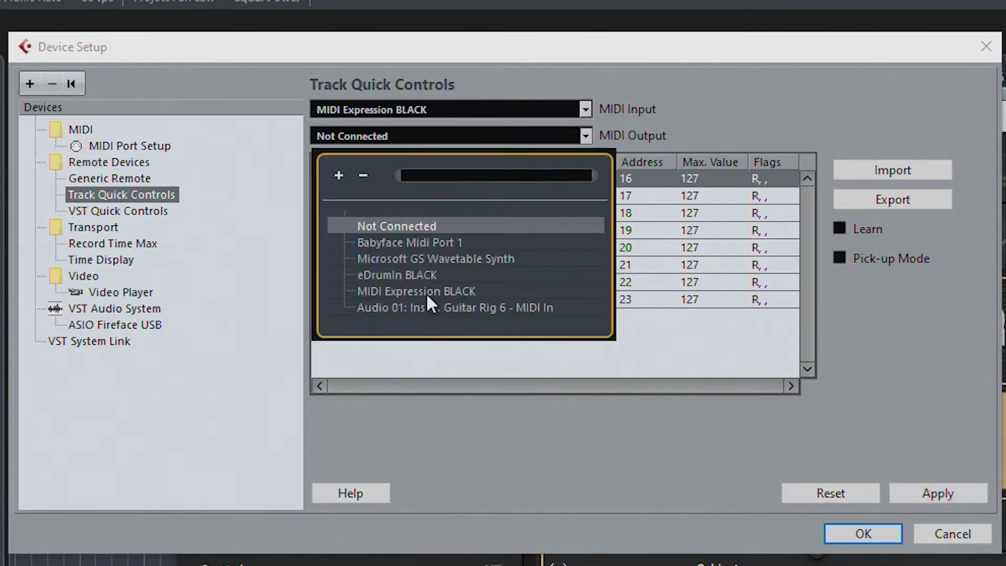
{"action": "left_click", "coordinate": [426, 292]}
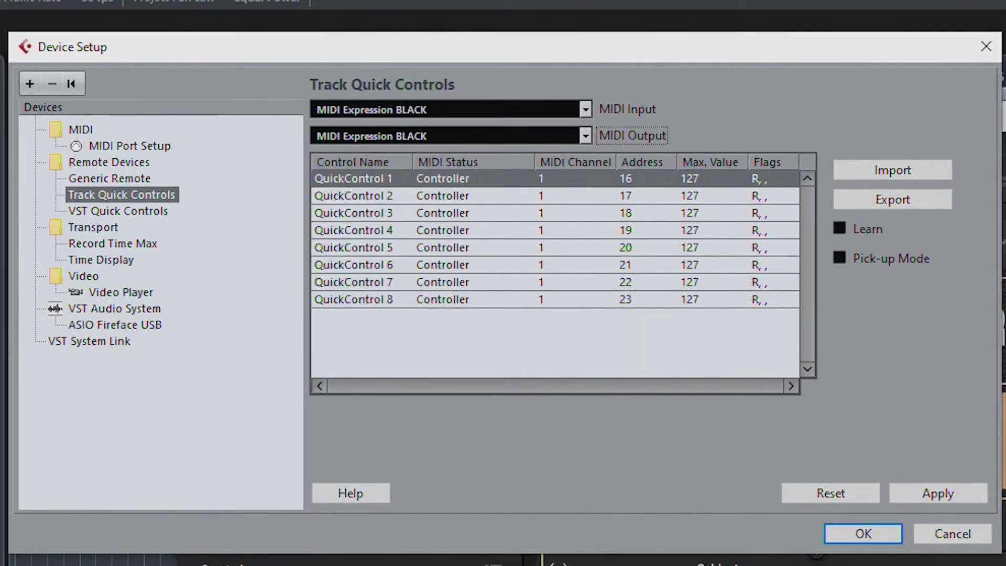
{"action": "left_click", "coordinate": [963, 497]}
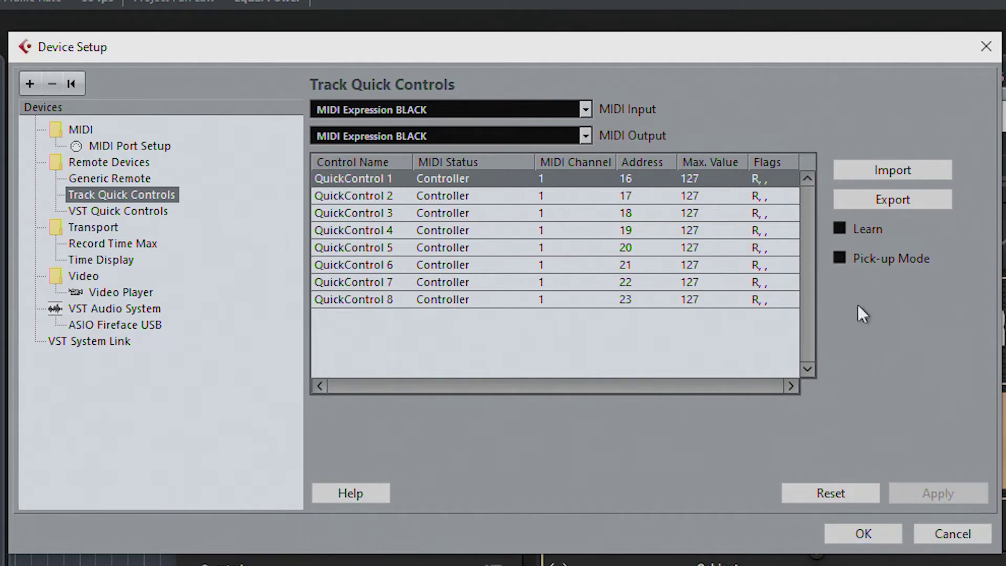
{"action": "left_click", "coordinate": [844, 224]}
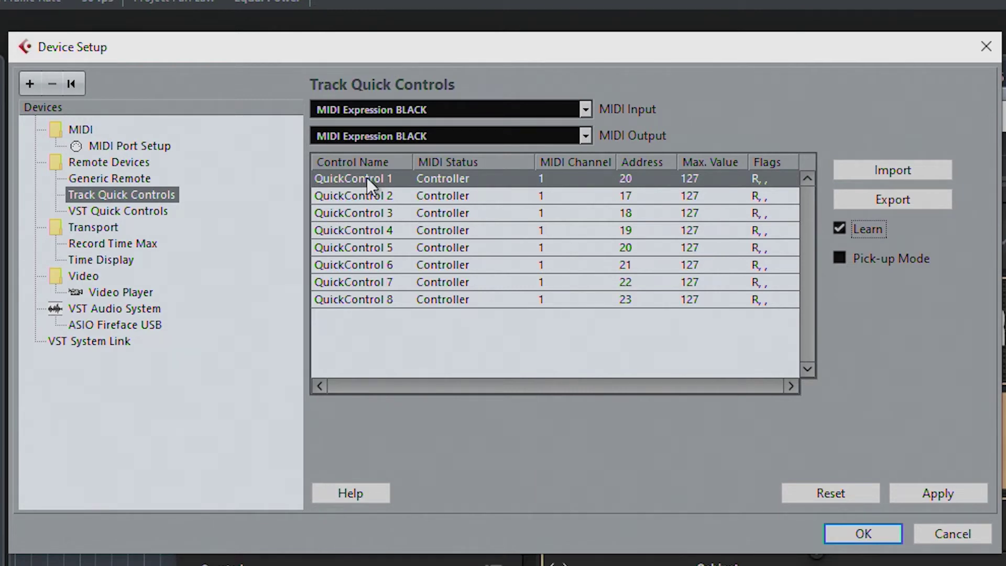
Set QuickControl 5 to MIDI channel 2, then apply and close Device Setup.
{"action": "left_click", "coordinate": [539, 248]}
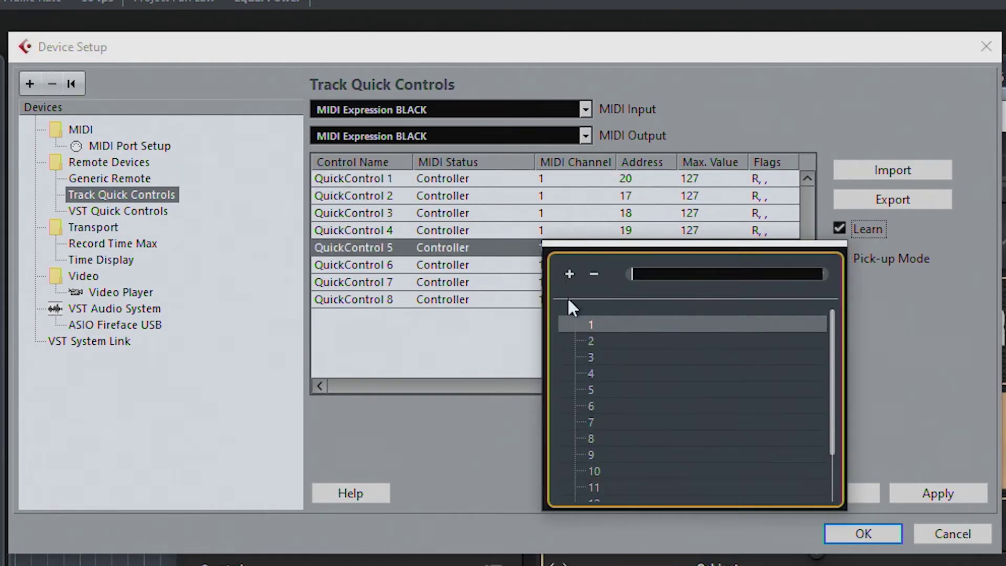
{"action": "left_click", "coordinate": [596, 340]}
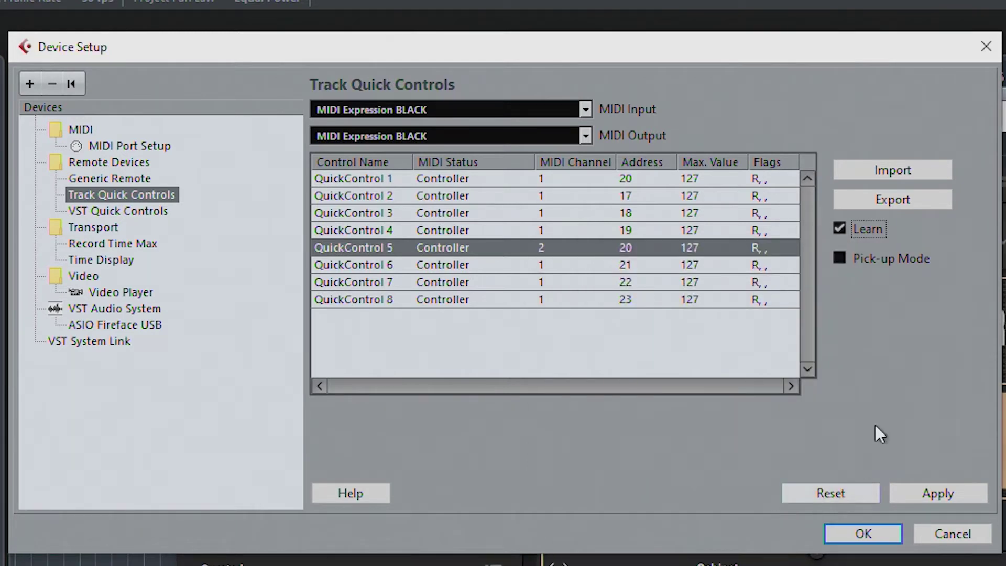
{"action": "left_click", "coordinate": [953, 493]}
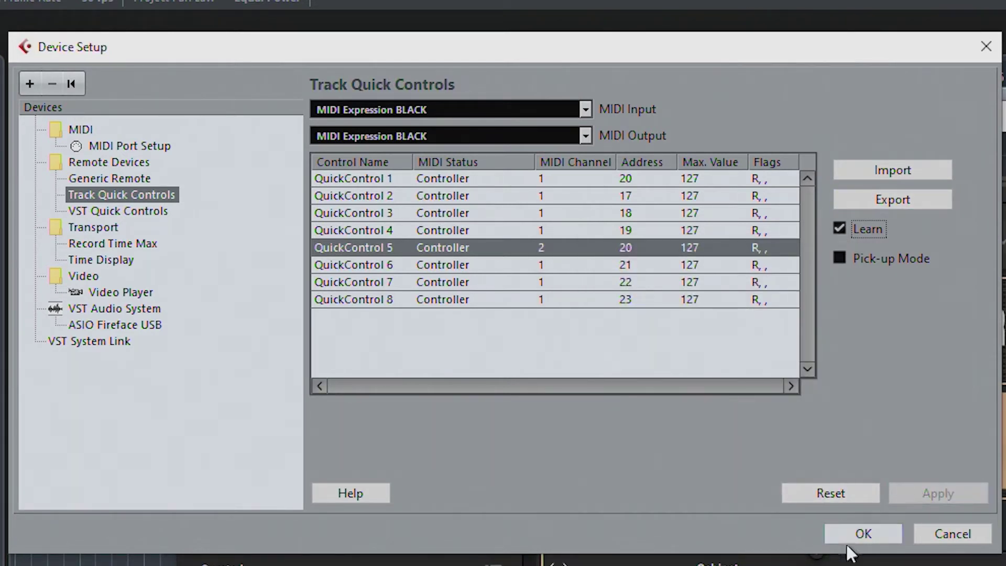
{"action": "left_click", "coordinate": [863, 533]}
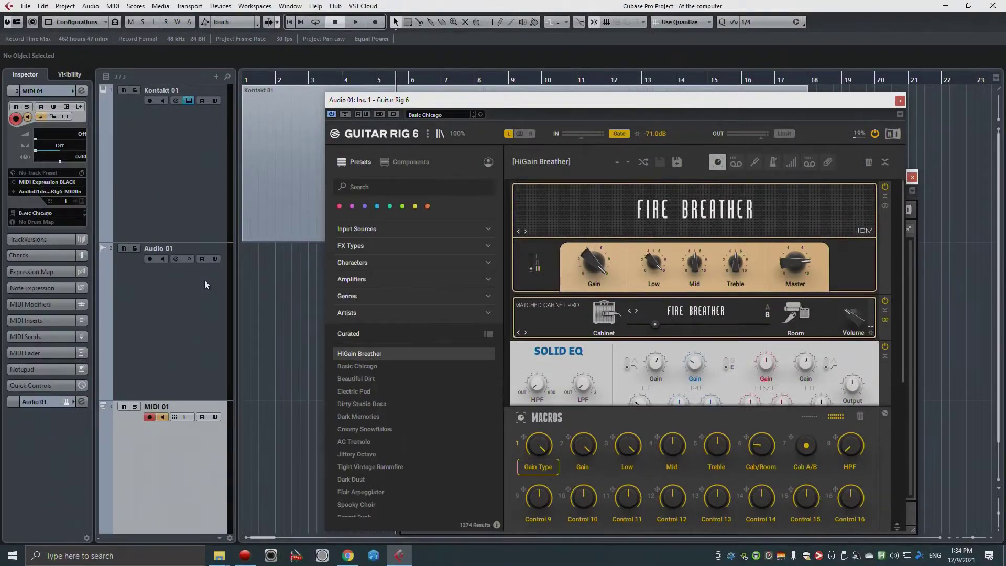
Select Audio 01 and browse its first quick control's Guitar Rig 6 parameters without choosing one.
{"action": "left_click", "coordinate": [205, 284]}
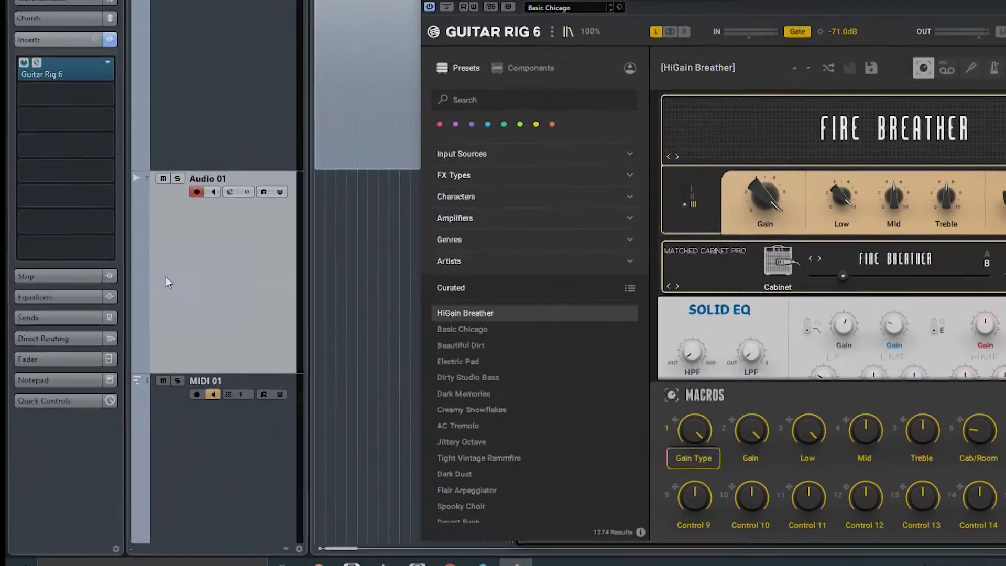
{"action": "left_click", "coordinate": [74, 400]}
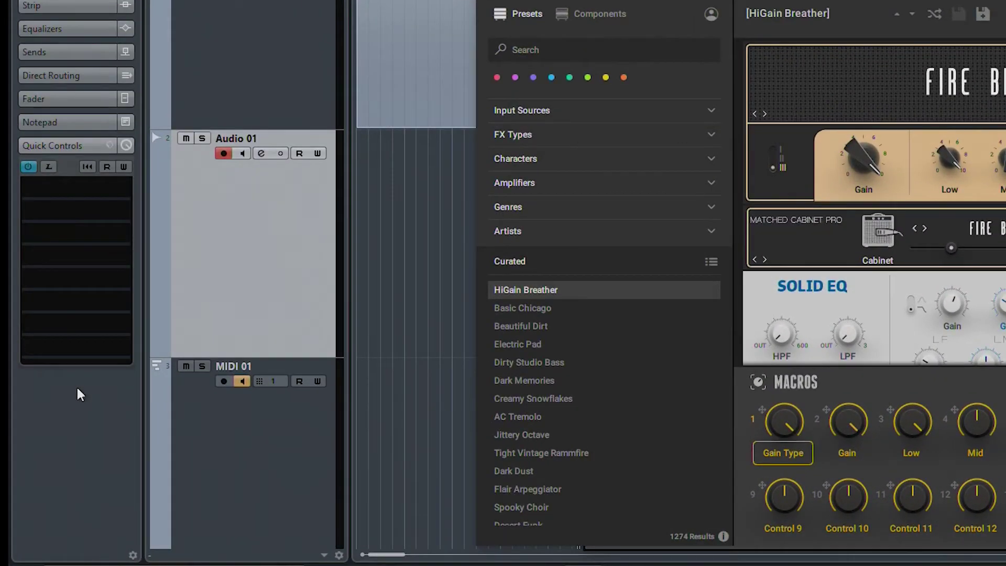
{"action": "left_click", "coordinate": [67, 193]}
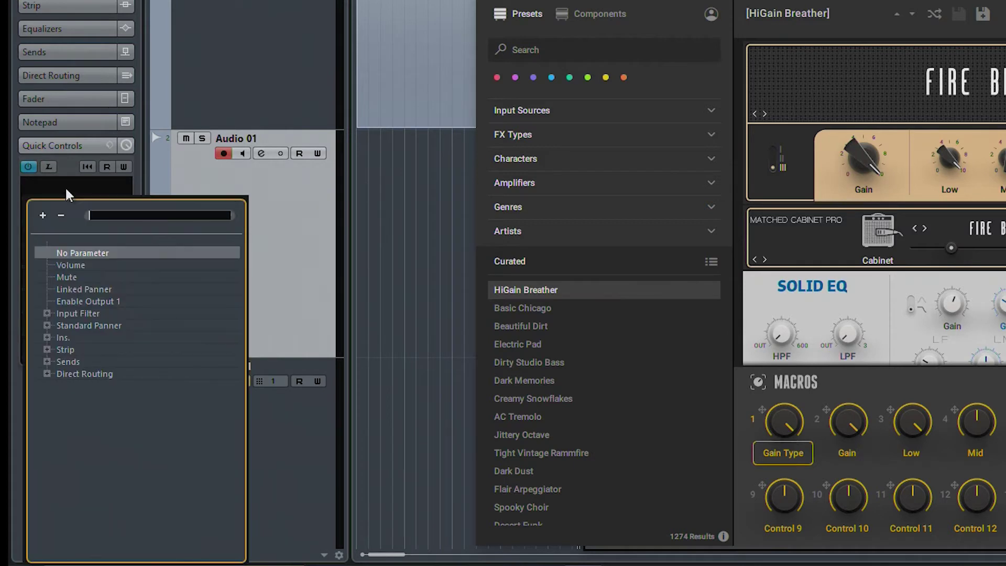
{"action": "left_click", "coordinate": [46, 312]}
{"action": "left_click", "coordinate": [47, 433]}
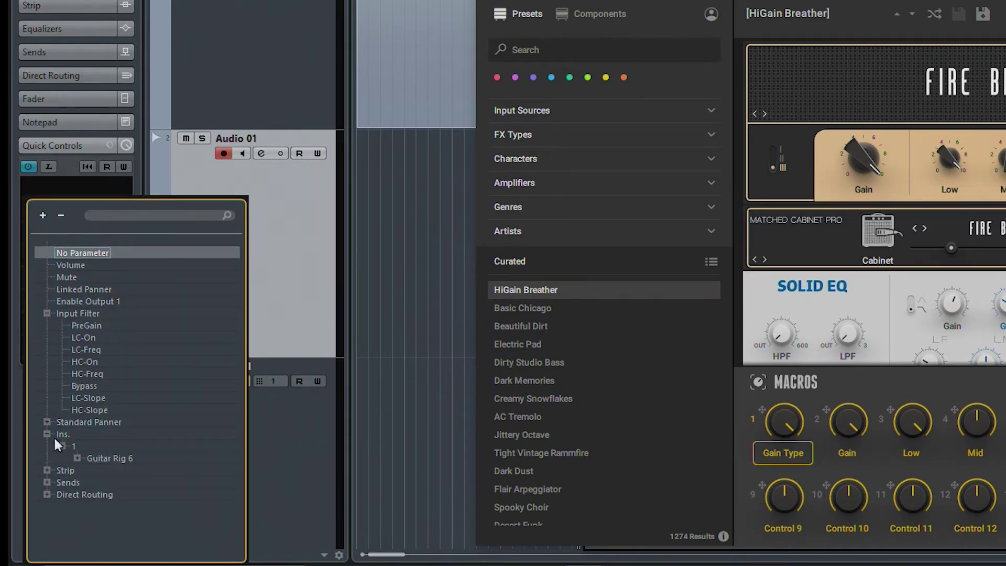
{"action": "left_click", "coordinate": [77, 458]}
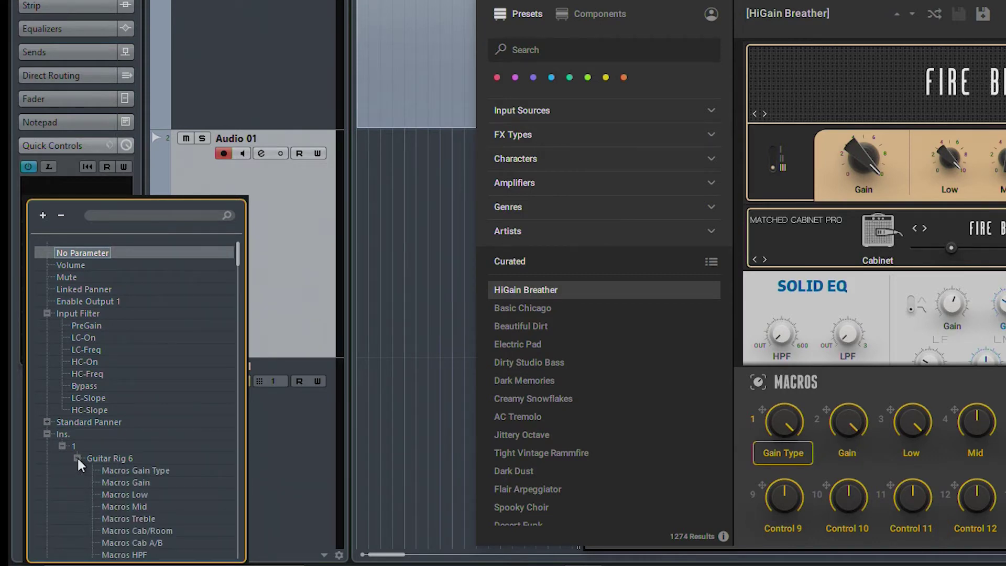
{"action": "scroll", "coordinate": [78, 460], "scroll_direction": "down", "scroll_amount": 15}
{"action": "scroll", "coordinate": [80, 459], "scroll_direction": "down", "scroll_amount": 20}
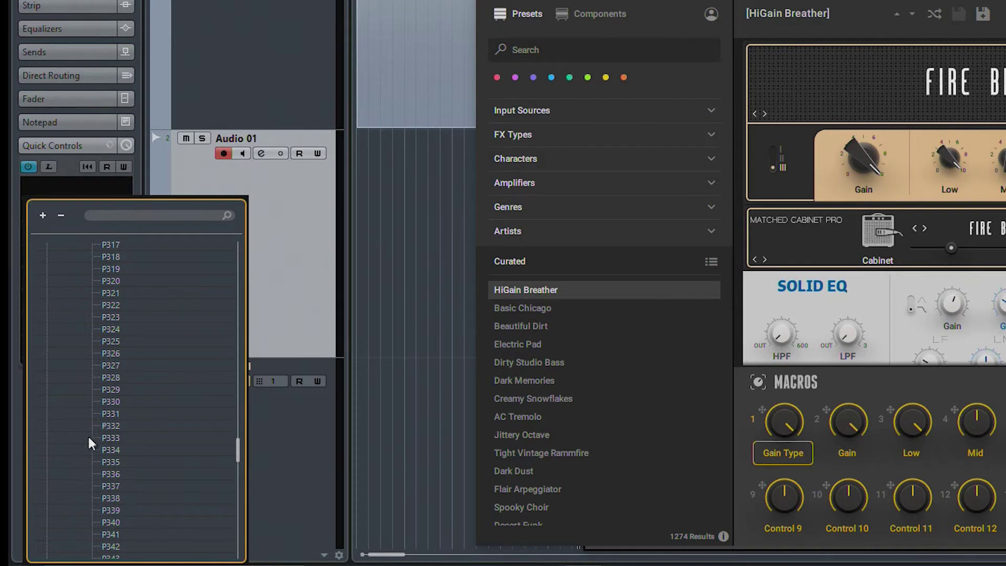
{"action": "left_click", "coordinate": [268, 278]}
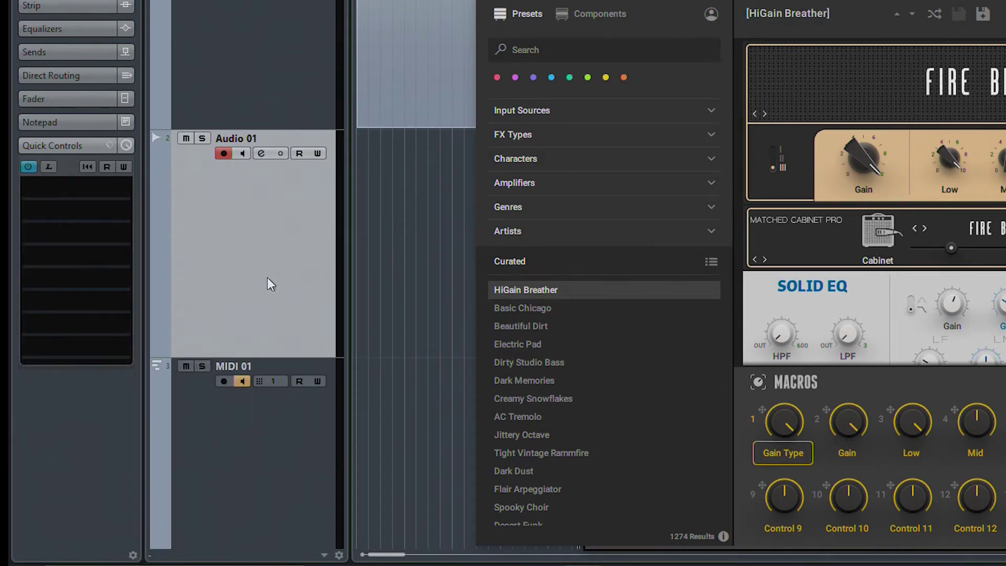
Learn Guitar Rig's Solid EQ LP Freq knob into quick control 1, leaving it at 5.0 kHz.
{"action": "left_click", "coordinate": [49, 166]}
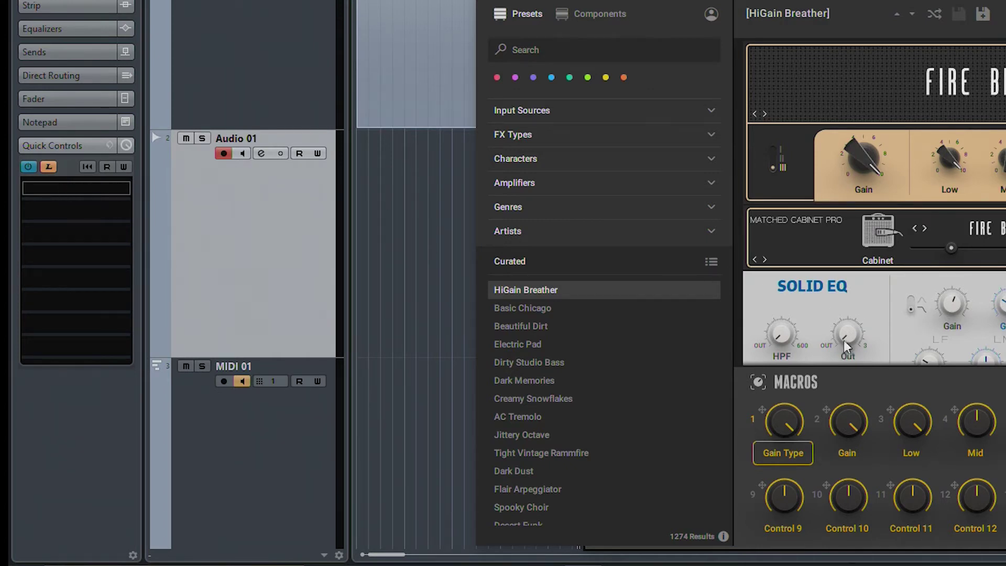
{"action": "left_click_drag", "start_coordinate": [847, 333], "coordinate": [847, 330]}
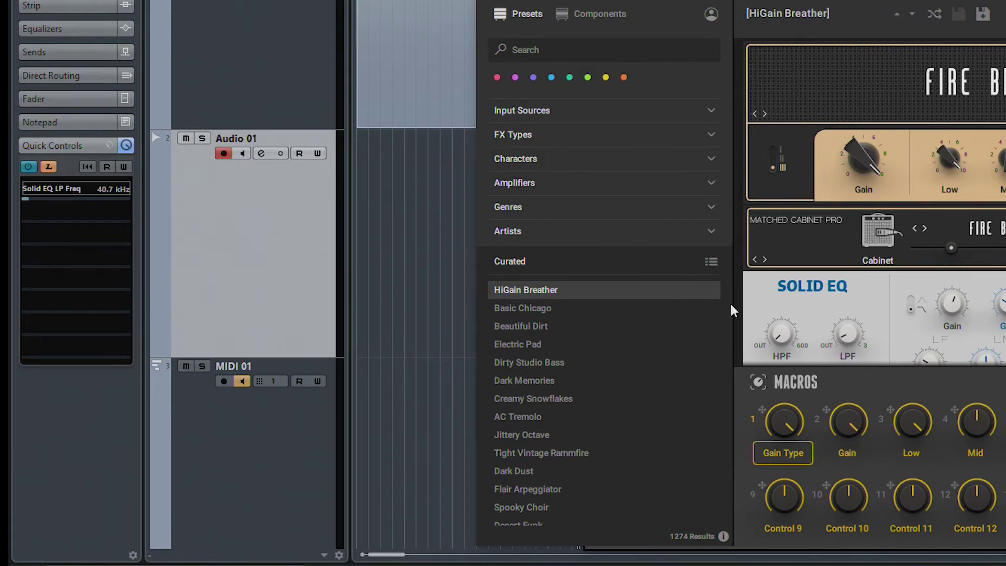
{"action": "left_click", "coordinate": [50, 166]}
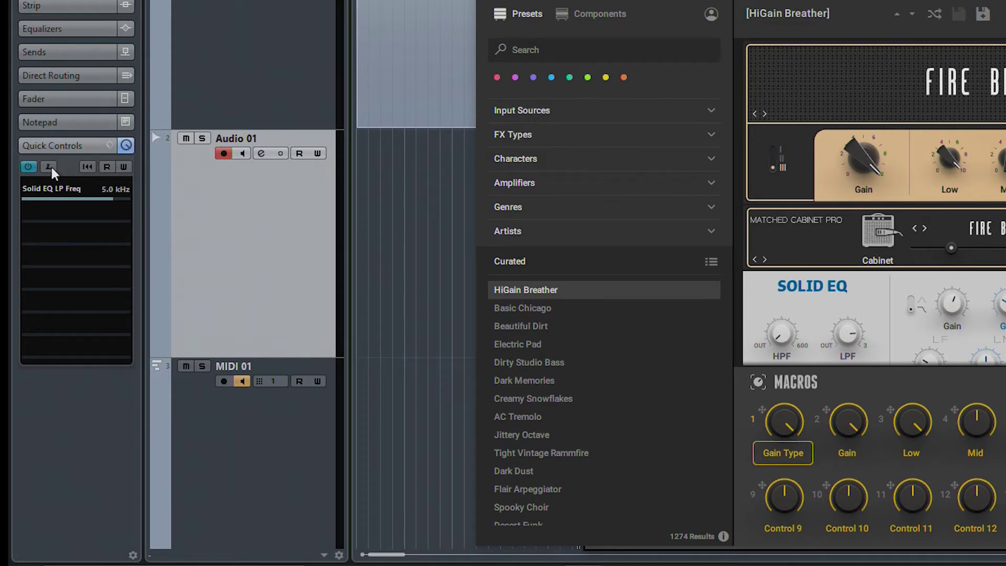
{"action": "left_click", "coordinate": [226, 420]}
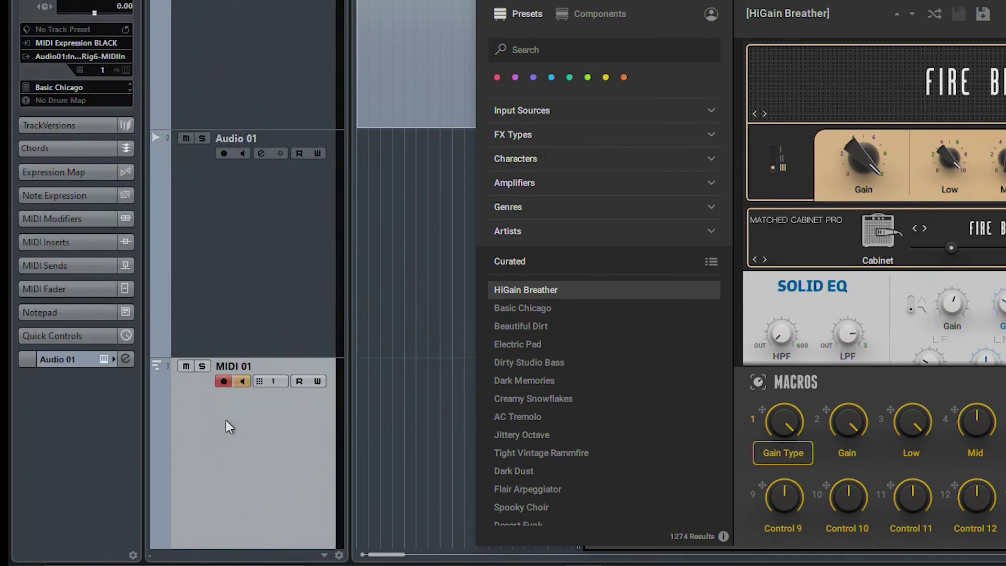
Assign Send 3 Enable to MIDI 01's first quick control.
{"action": "left_click", "coordinate": [110, 331]}
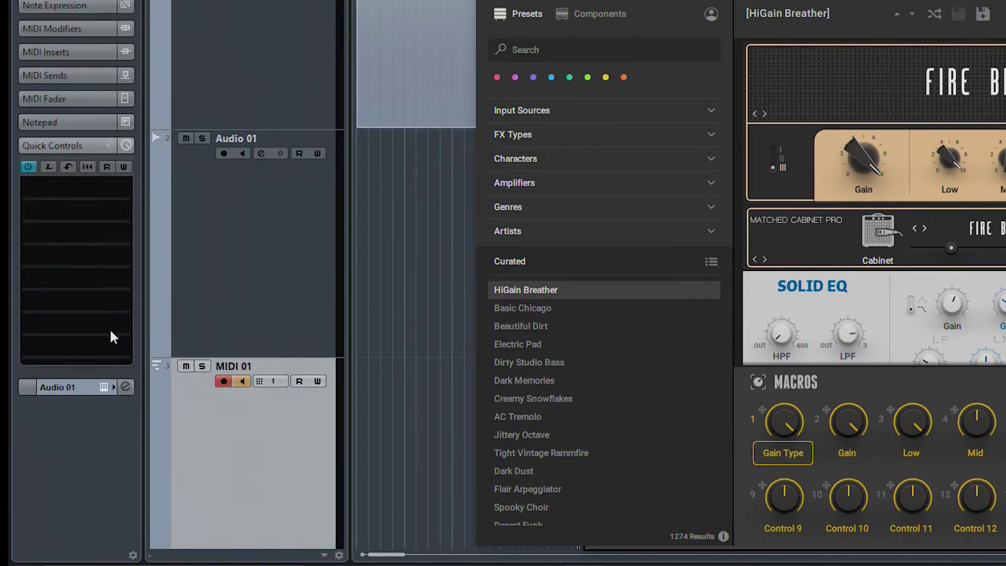
{"action": "left_click", "coordinate": [62, 189]}
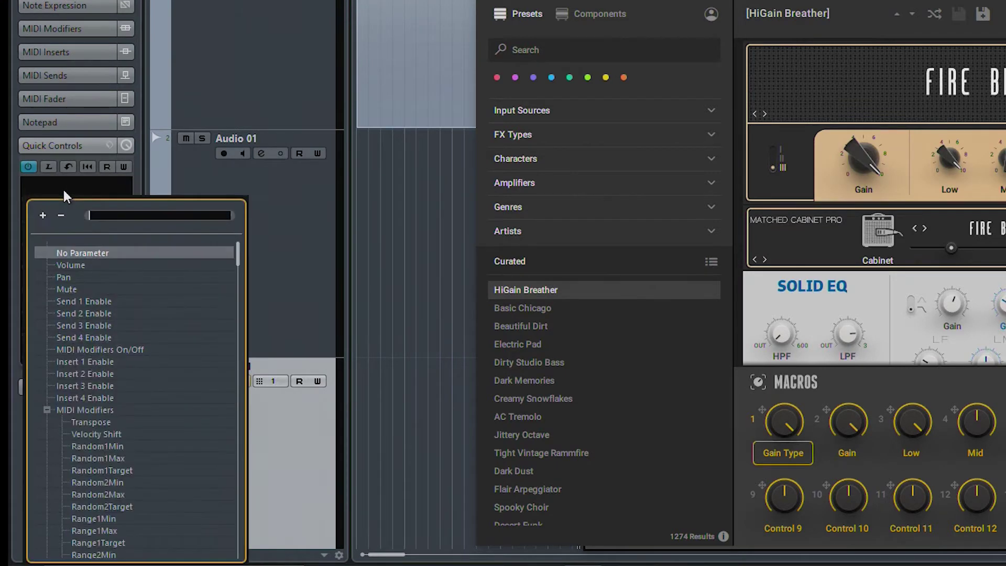
{"action": "left_click", "coordinate": [80, 327]}
{"action": "double_click", "coordinate": [79, 327]}
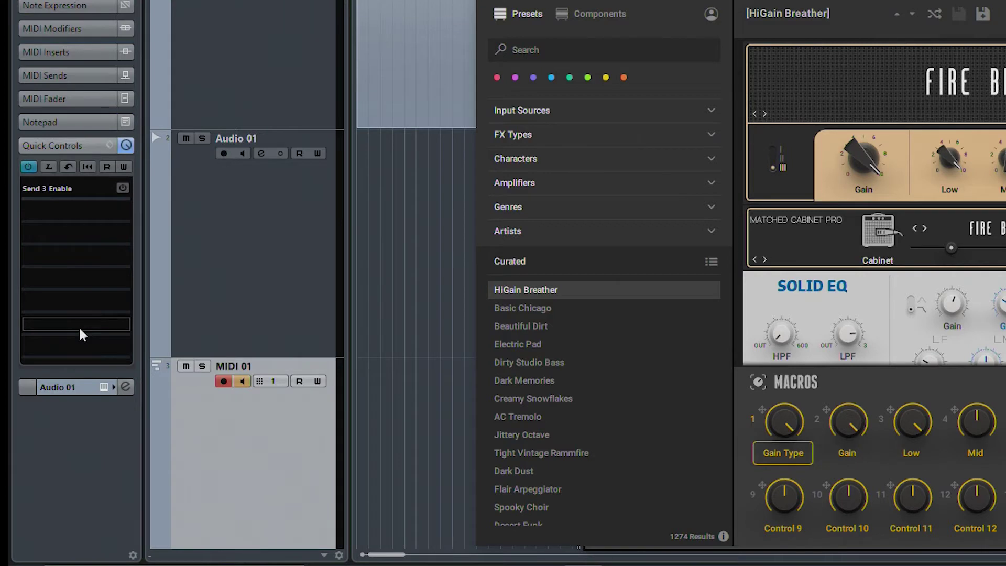
Bring Audio 01 back into focus to check its Solid EQ LP Freq quick control.
{"action": "left_click", "coordinate": [250, 295]}
{"action": "left_click", "coordinate": [246, 467]}
{"action": "left_click", "coordinate": [238, 267]}
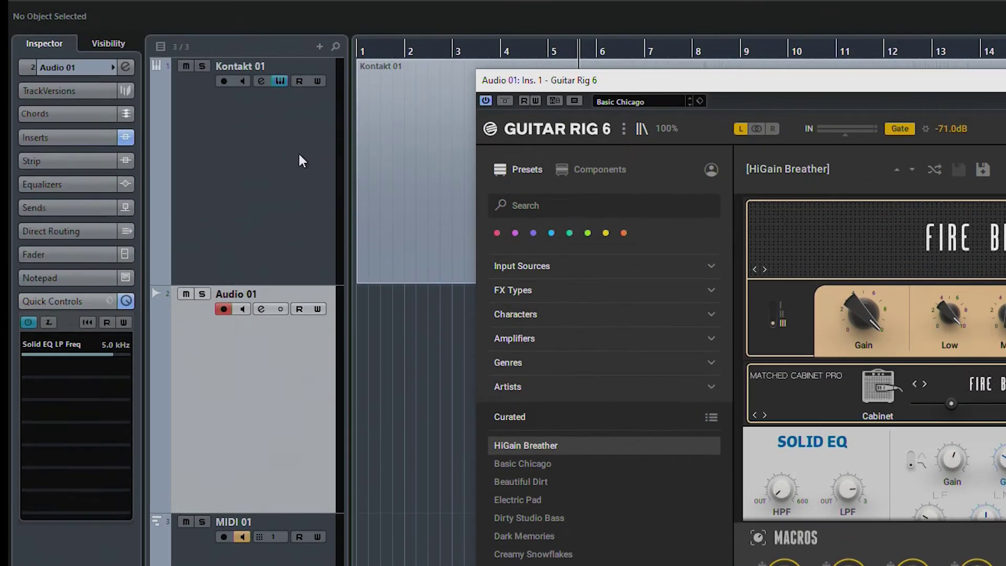
Replace Kontakt 01's Muted Trumpet with Upright Bass.nki from Factory Selection Instruments.
{"action": "left_click", "coordinate": [300, 156]}
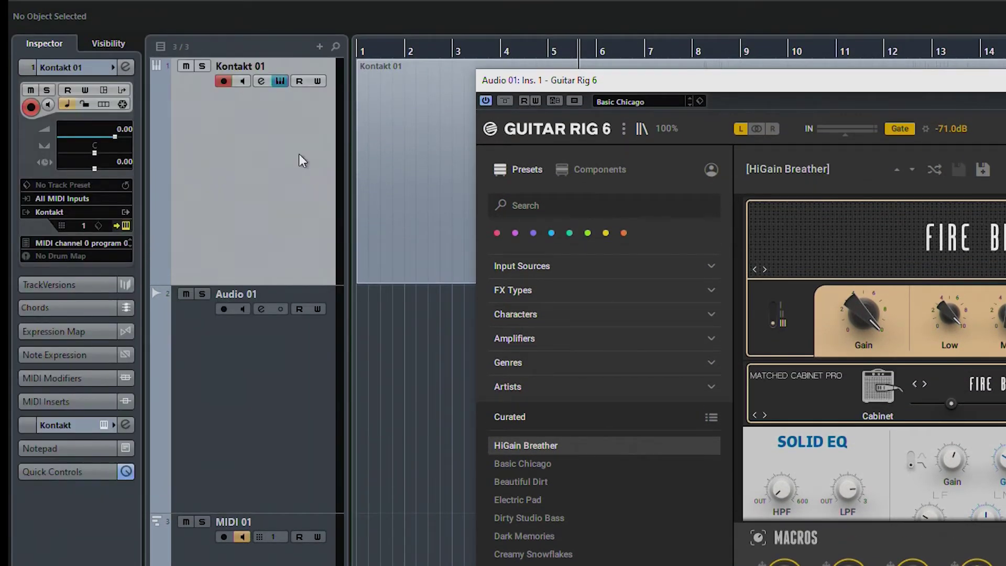
{"action": "left_click", "coordinate": [83, 471]}
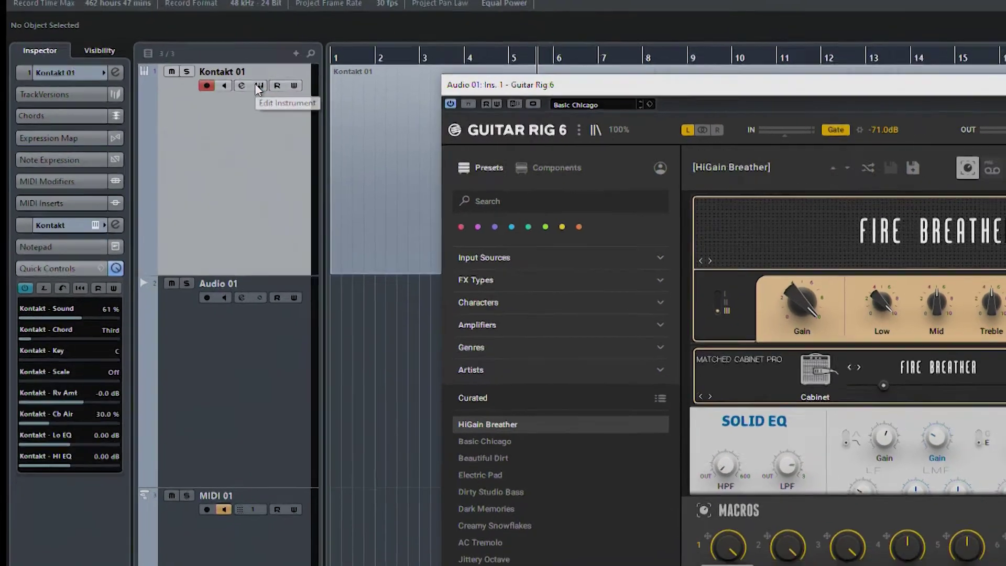
{"action": "left_click", "coordinate": [274, 80]}
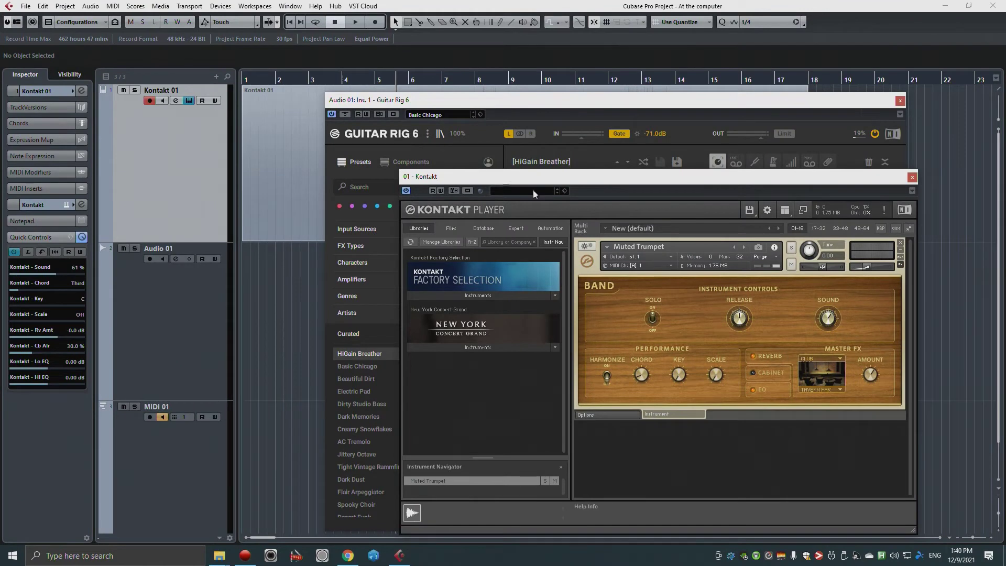
{"action": "left_click", "coordinate": [900, 242]}
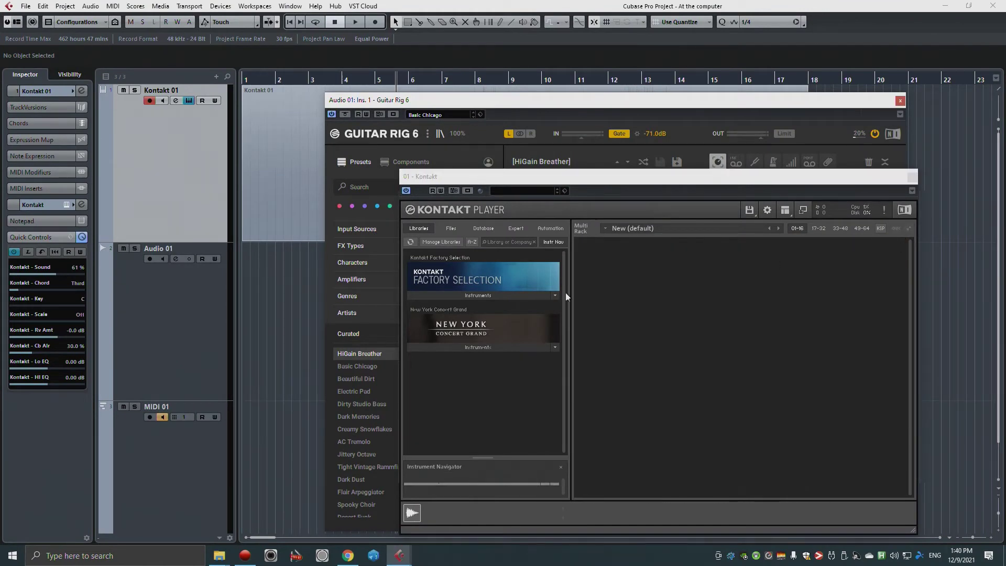
{"action": "left_click", "coordinate": [542, 295]}
{"action": "double_click", "coordinate": [460, 431]}
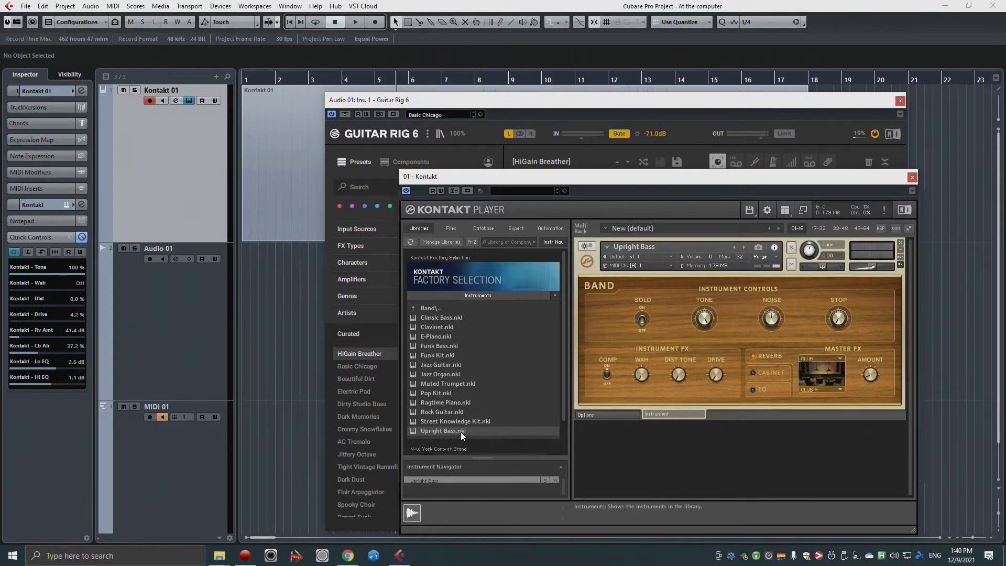
{"action": "left_click", "coordinate": [289, 196]}
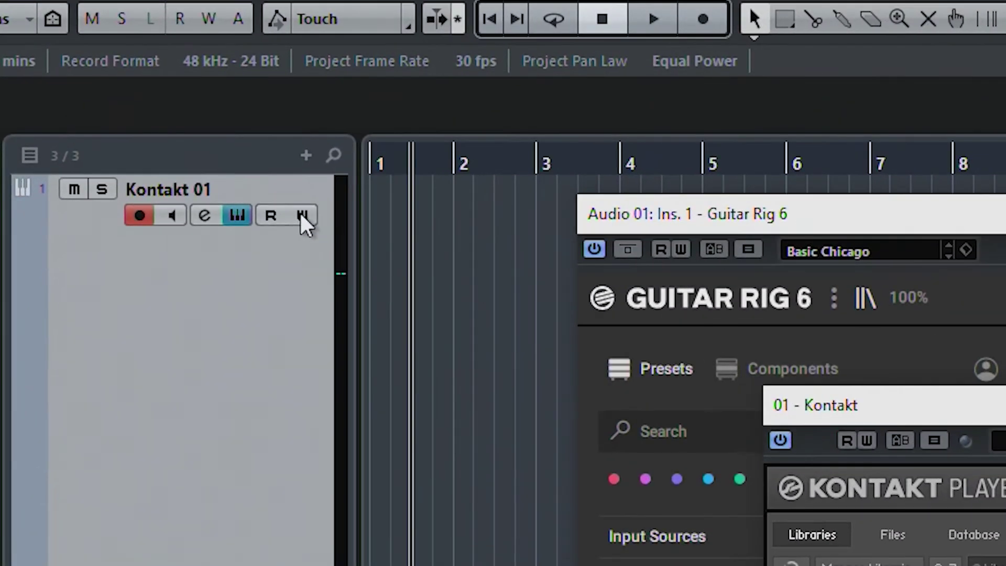
Enable automation read/write on Kontakt 01 and record a pass.
{"action": "left_click", "coordinate": [302, 215]}
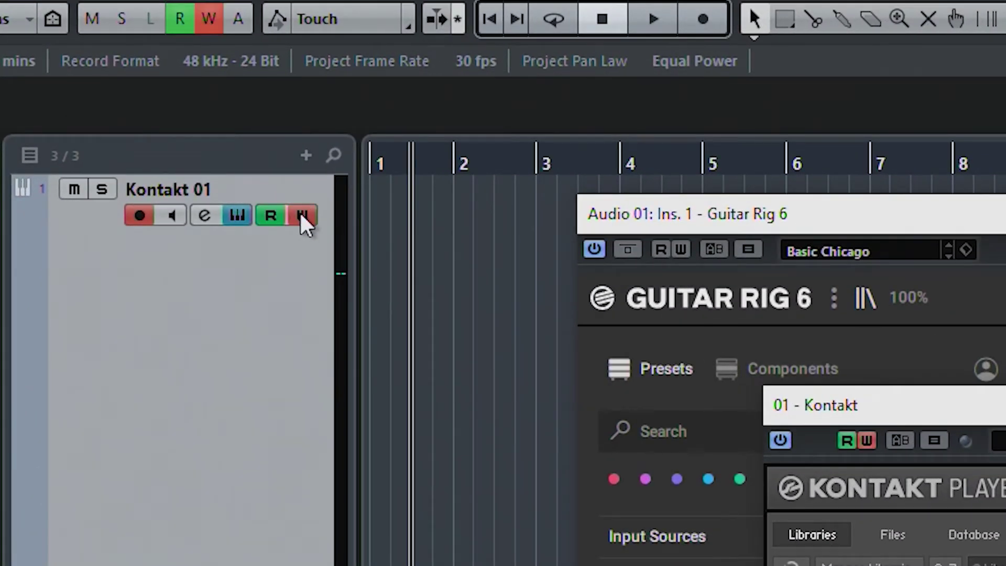
{"action": "left_click", "coordinate": [701, 26]}
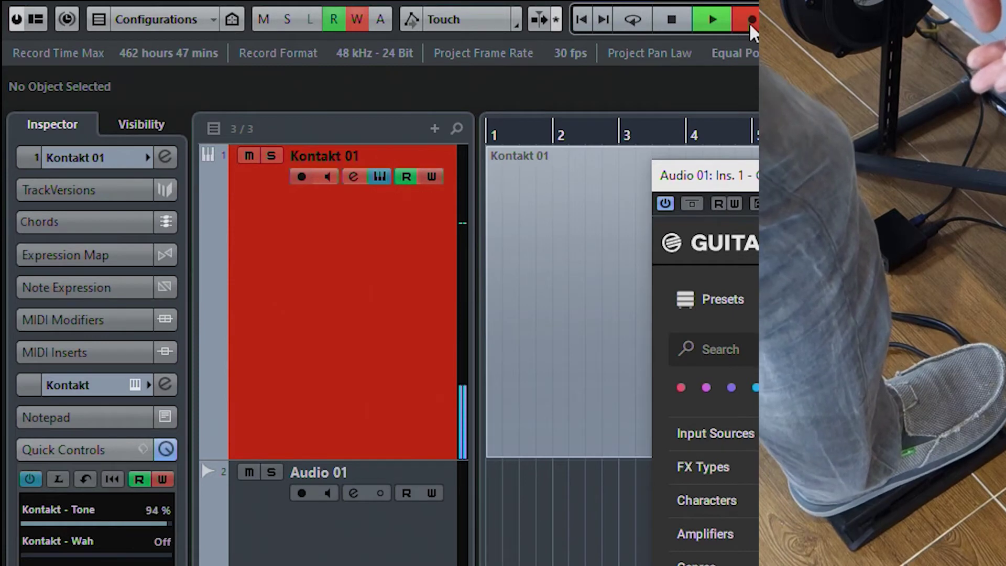
{"action": "key", "text": "space"}
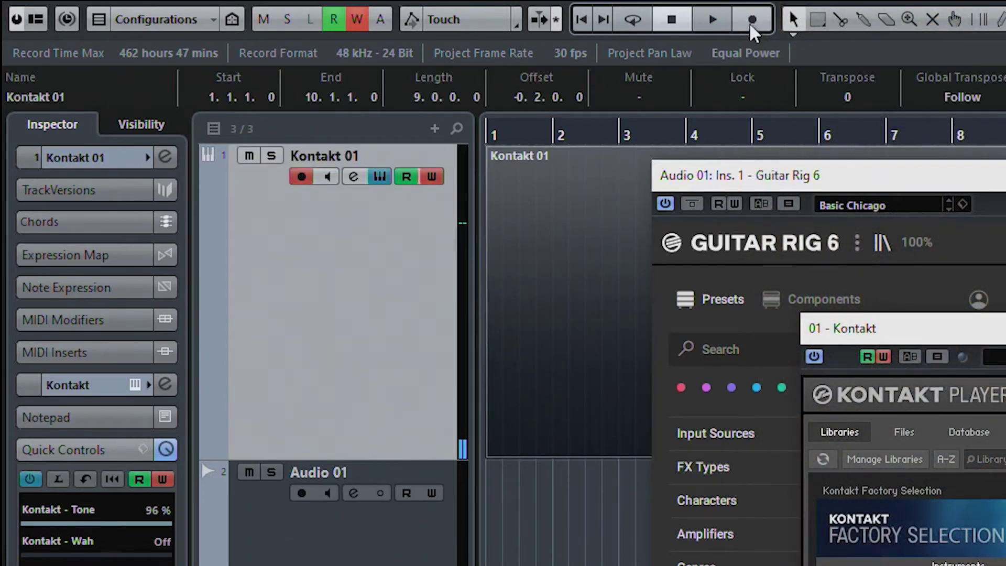
Turn automation writing off, play the pass back from the start, and close Guitar Rig.
{"action": "left_click", "coordinate": [677, 26]}
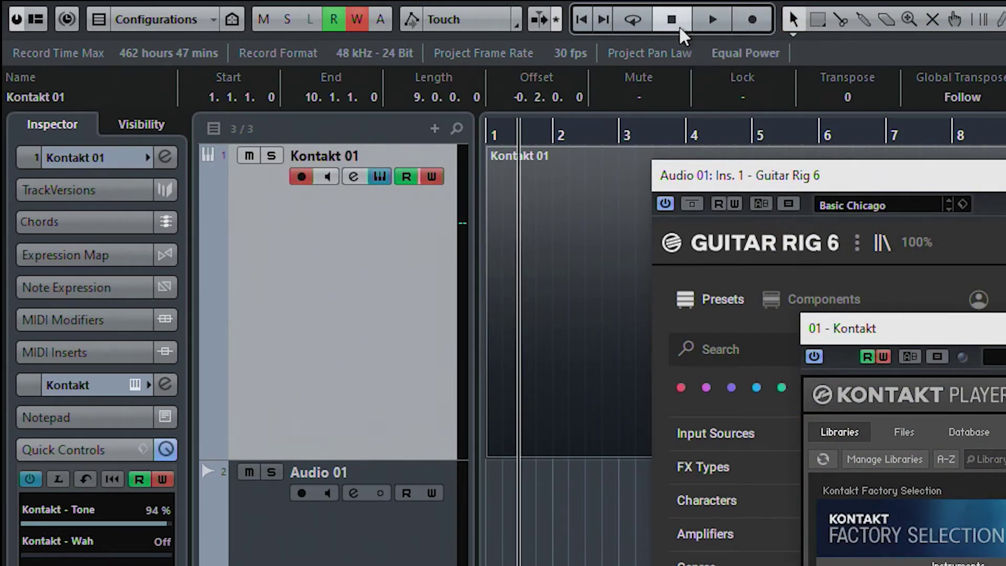
{"action": "left_click", "coordinate": [429, 176]}
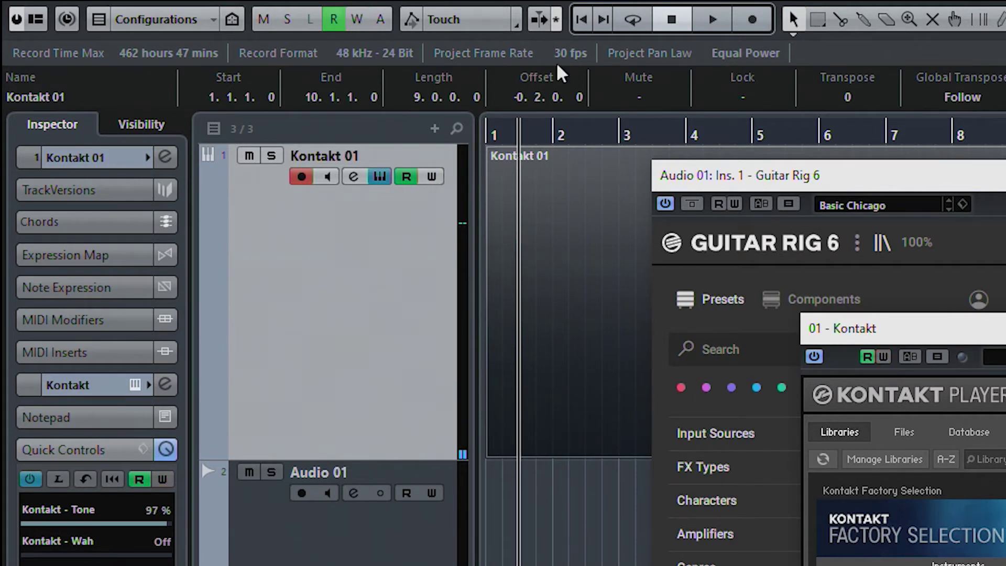
{"action": "left_click", "coordinate": [704, 21]}
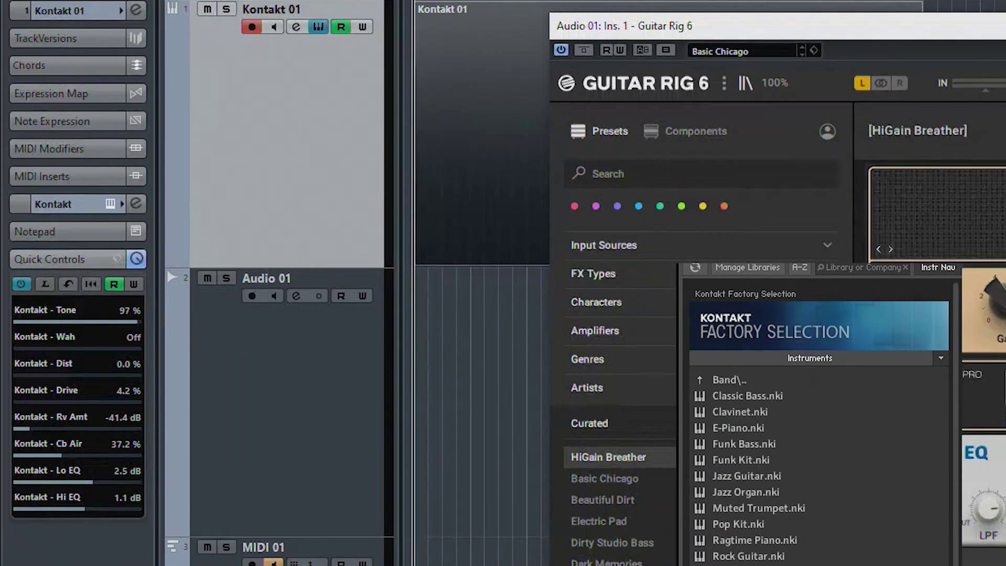
{"action": "key", "text": "ctrl+w"}
{"action": "key", "text": "ctrl+w"}
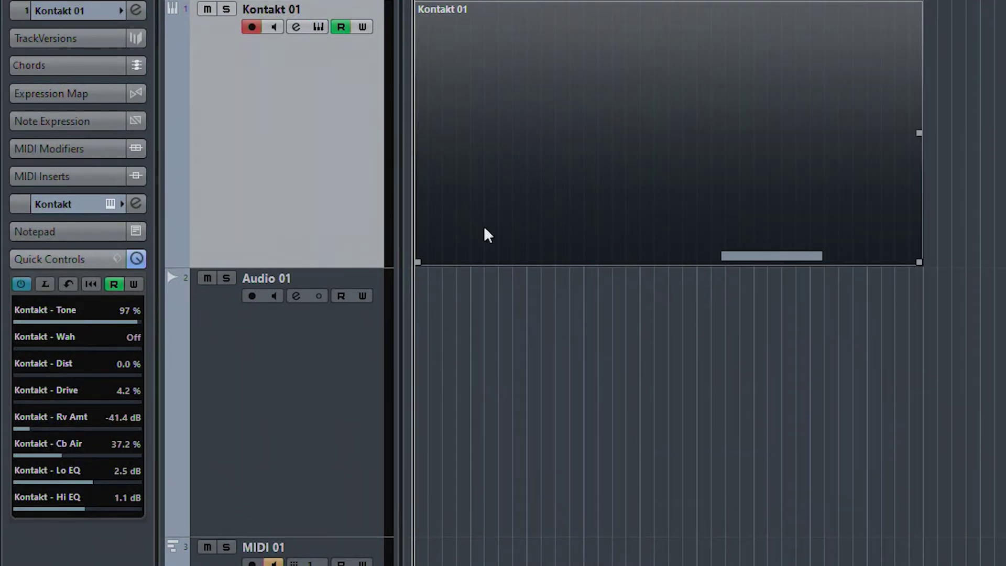
Show Kontakt 01's automation lane set to the Kontakt - Tone parameter.
{"action": "left_click", "coordinate": [174, 259]}
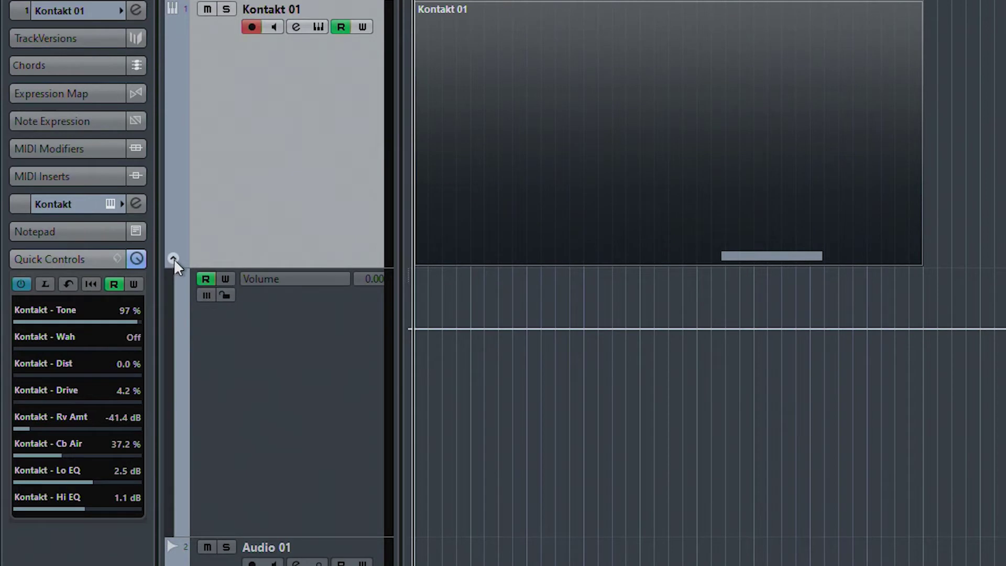
{"action": "left_click", "coordinate": [268, 279]}
{"action": "left_click", "coordinate": [279, 293]}
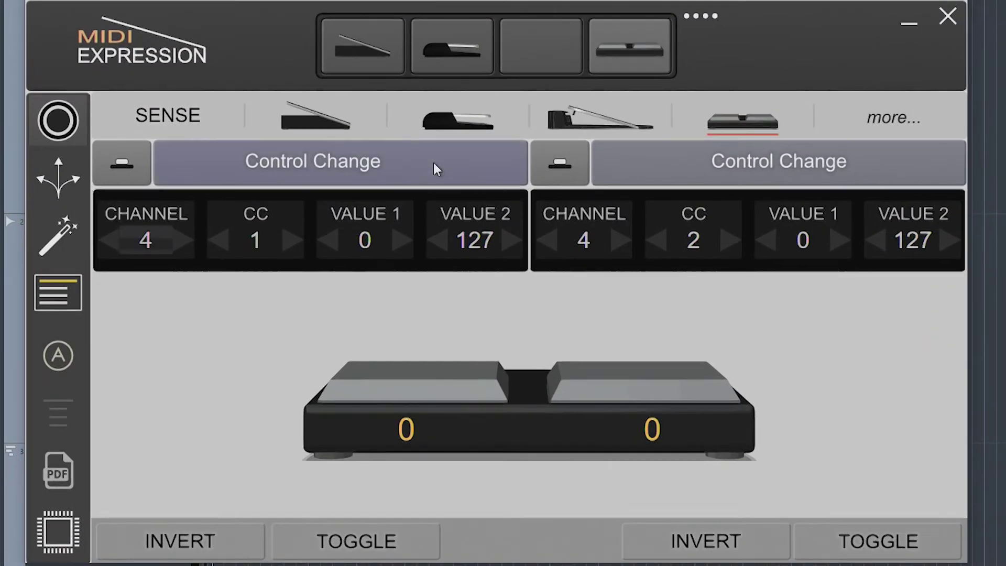
Set both the left and right footswitch message types to Dual CC.
{"action": "left_click", "coordinate": [432, 166]}
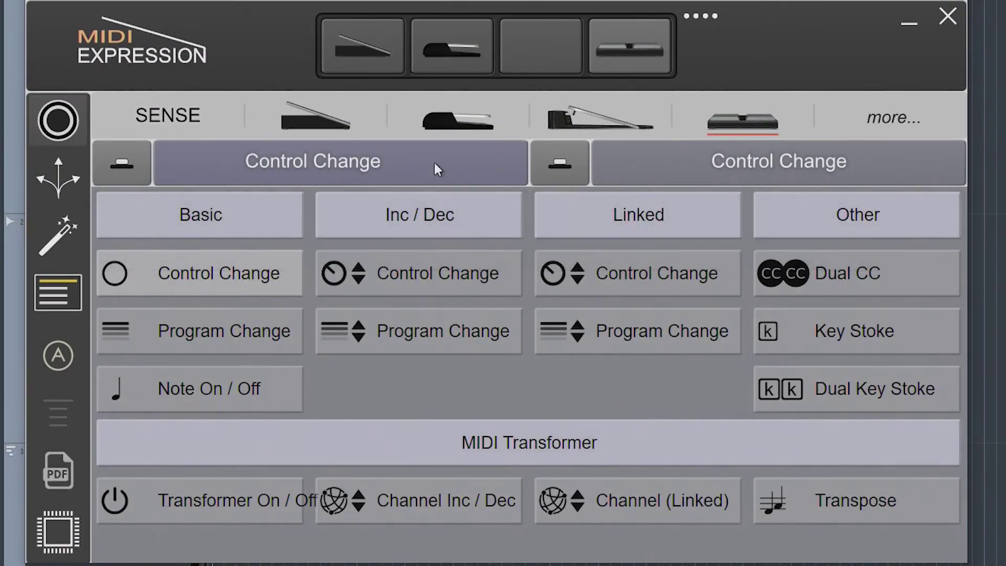
{"action": "left_click", "coordinate": [771, 256]}
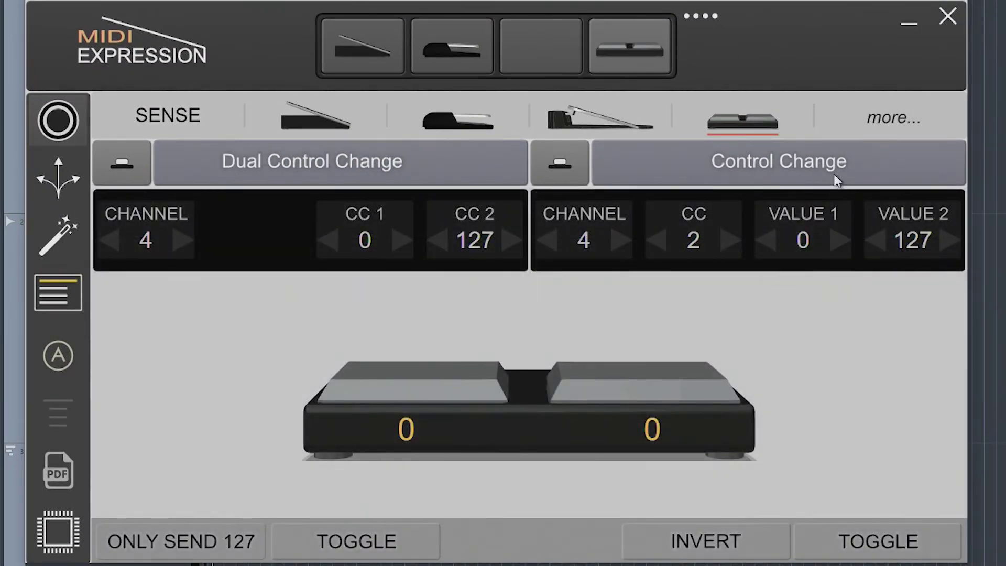
{"action": "left_click", "coordinate": [834, 172]}
{"action": "left_click", "coordinate": [866, 273]}
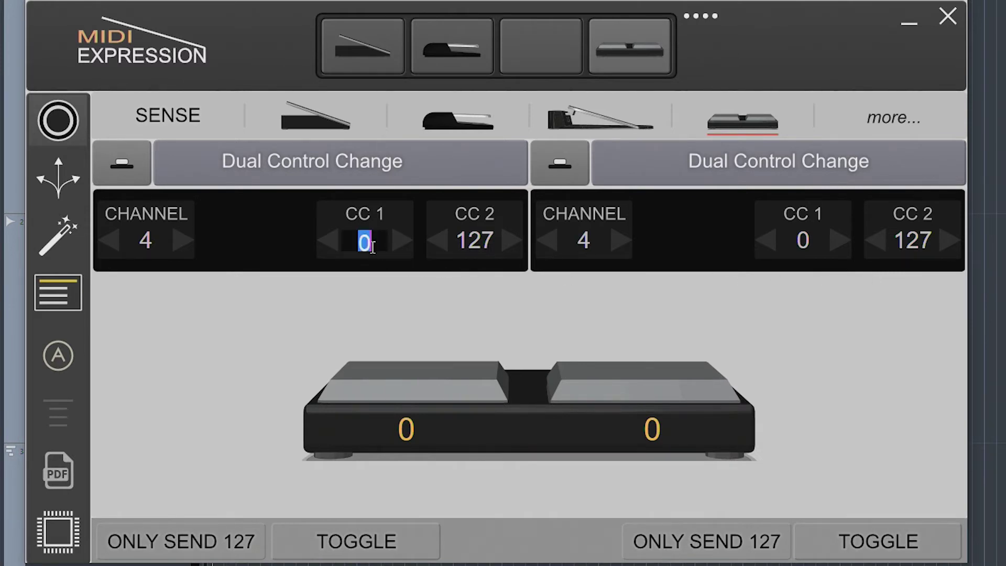
Set the left footswitch to CC 1 and 2, the right to CC 3 and 4, and close the editor.
{"action": "type", "text": "1"}
{"action": "key", "text": "Return"}
{"action": "type", "text": "2"}
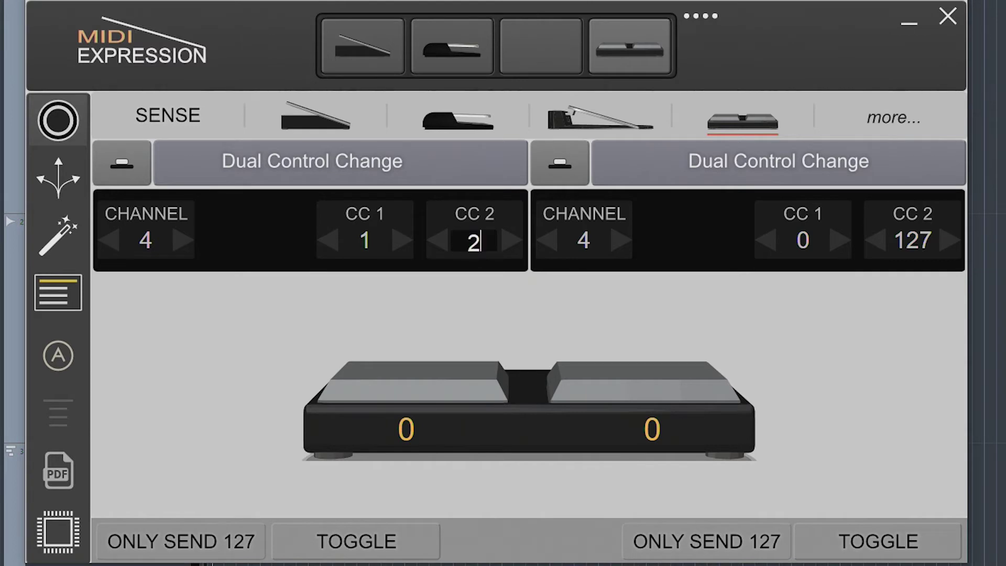
{"action": "double_click", "coordinate": [803, 244]}
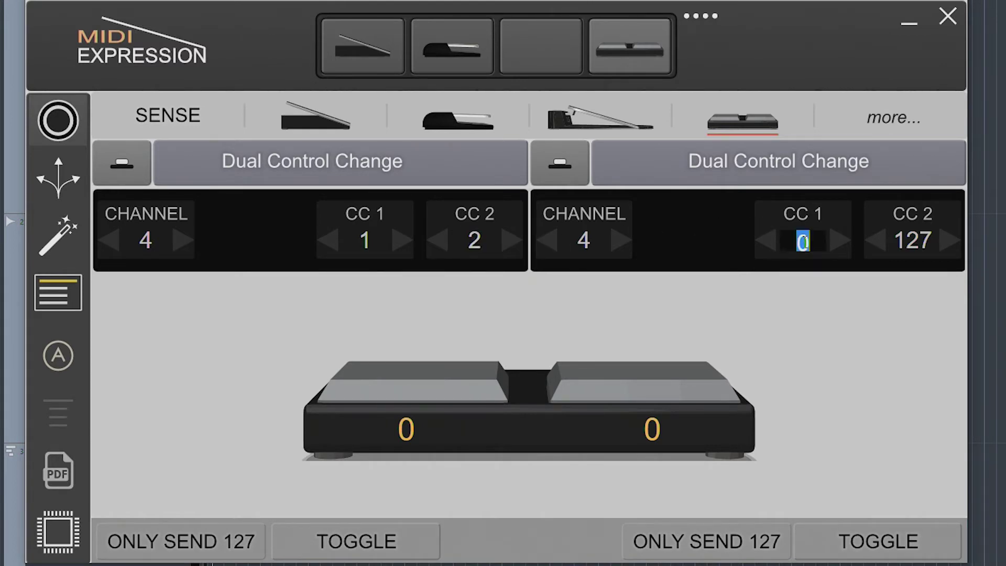
{"action": "type", "text": "3"}
{"action": "key", "text": "Return"}
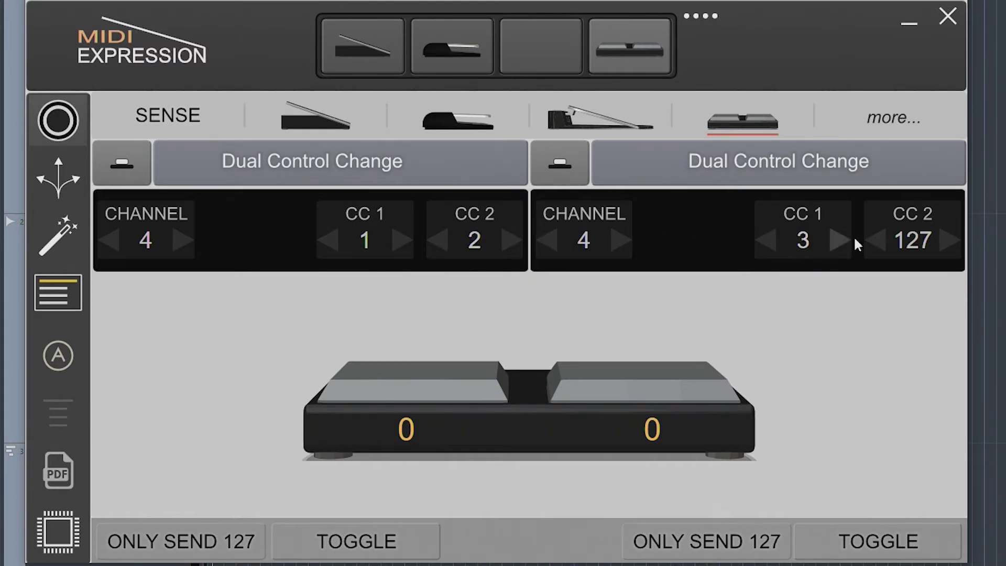
{"action": "double_click", "coordinate": [916, 240]}
{"action": "type", "text": "4"}
{"action": "key", "text": "Return"}
{"action": "left_click", "coordinate": [947, 17]}
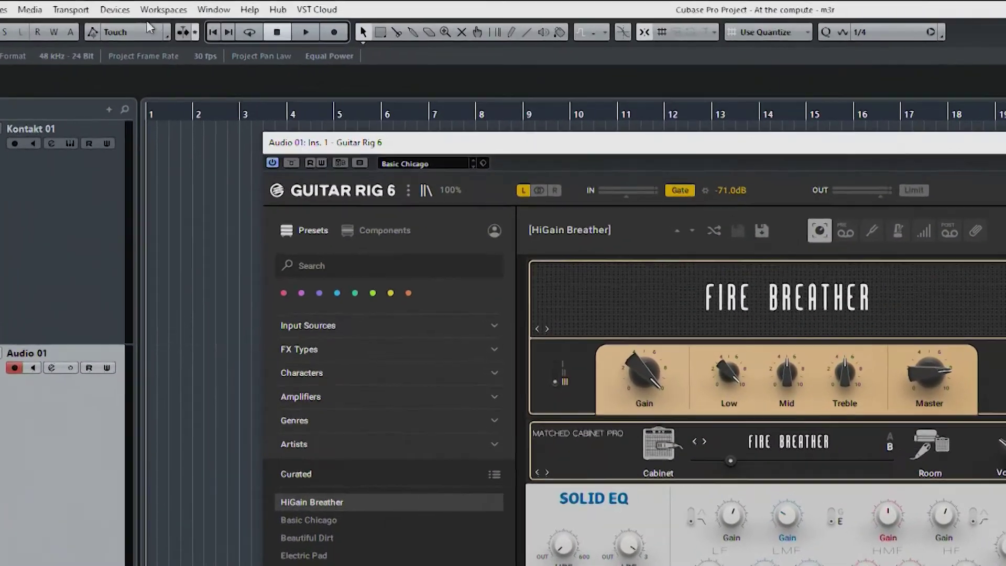
Add a Generic Remote device in Studio Setup.
{"action": "left_click", "coordinate": [115, 9]}
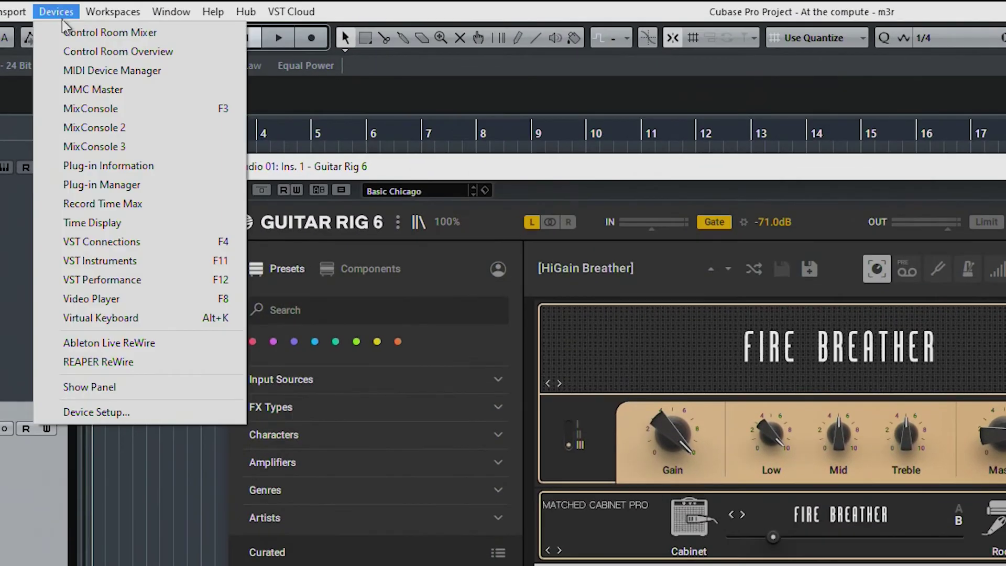
{"action": "left_click", "coordinate": [104, 411]}
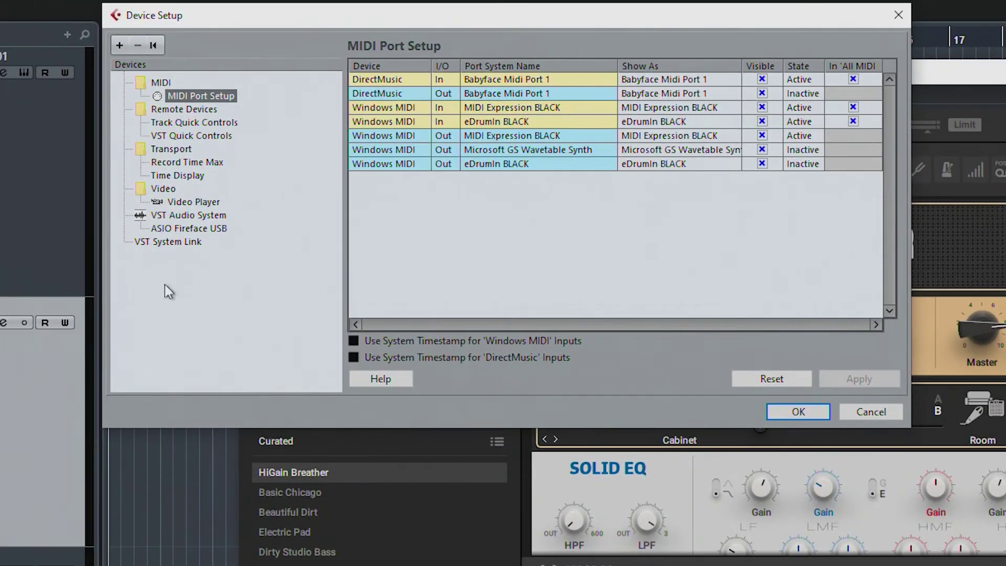
{"action": "left_click", "coordinate": [119, 46]}
{"action": "left_click", "coordinate": [162, 129]}
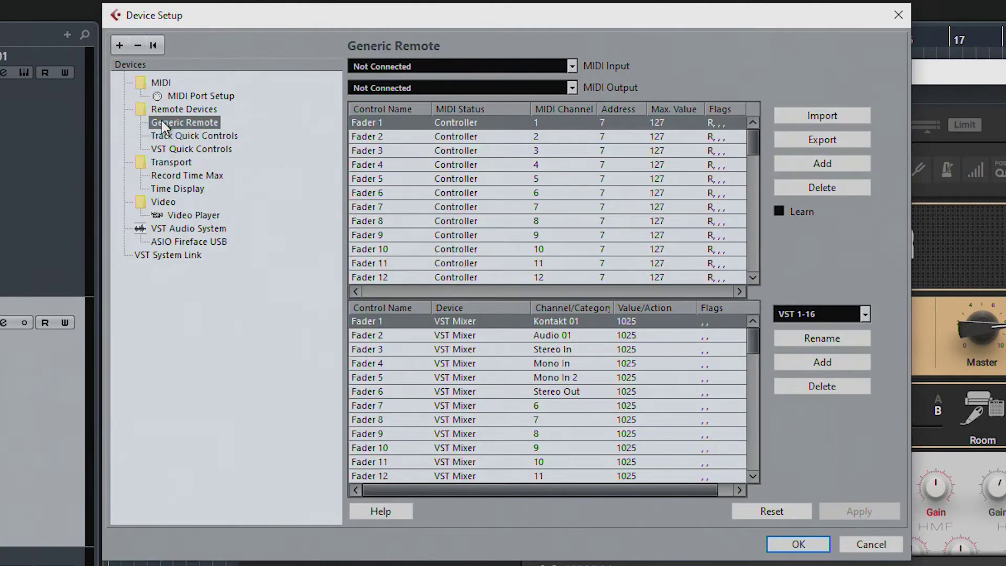
Set the Generic Remote's MIDI input and output to MIDI Expression BLACK and apply.
{"action": "left_click", "coordinate": [425, 66]}
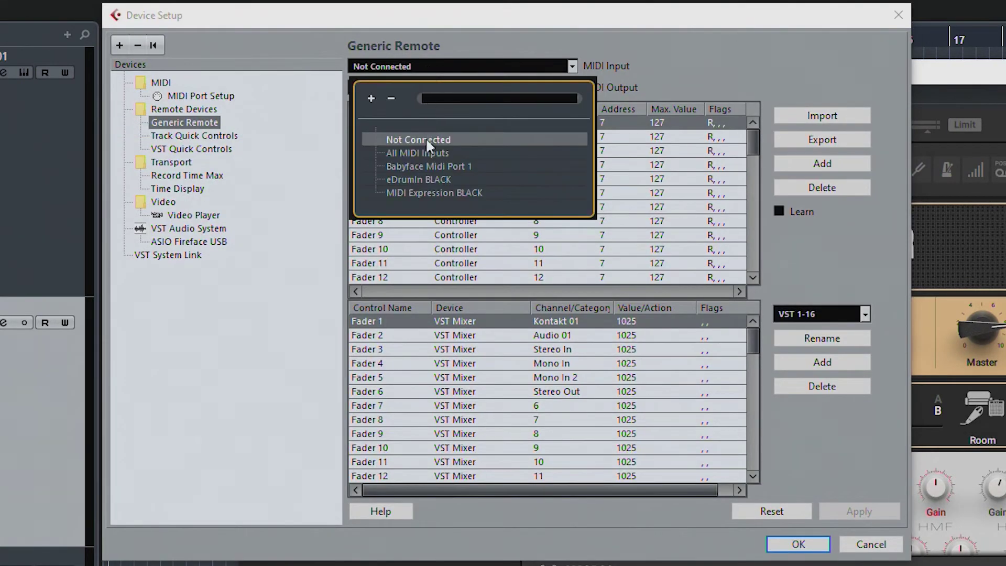
{"action": "left_click", "coordinate": [423, 193]}
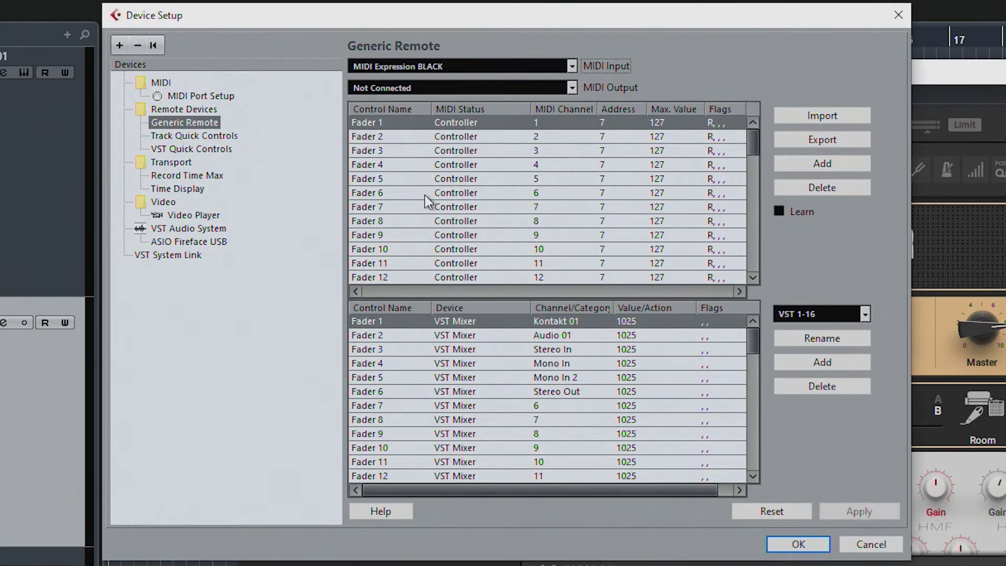
{"action": "left_click", "coordinate": [433, 88]}
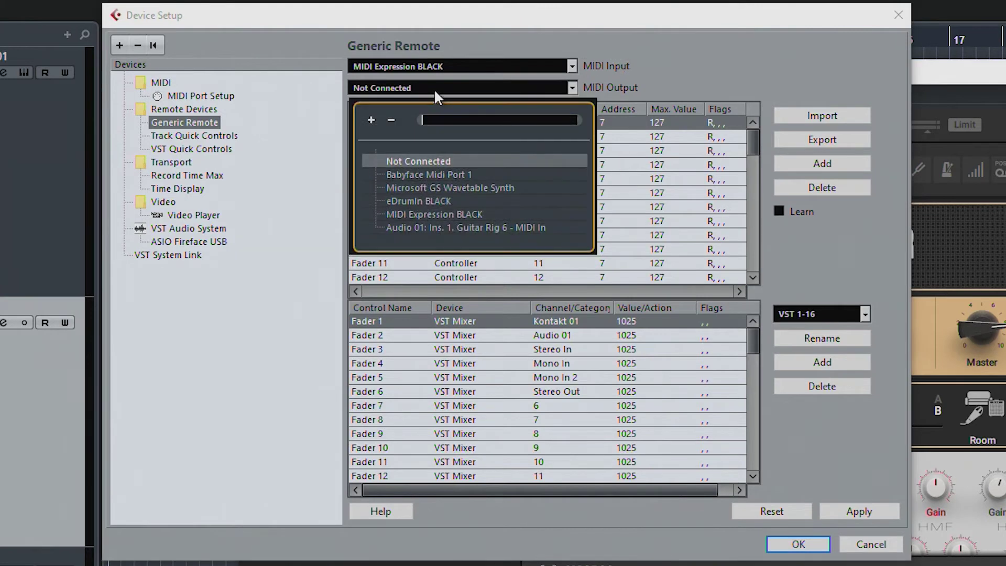
{"action": "left_click", "coordinate": [451, 214]}
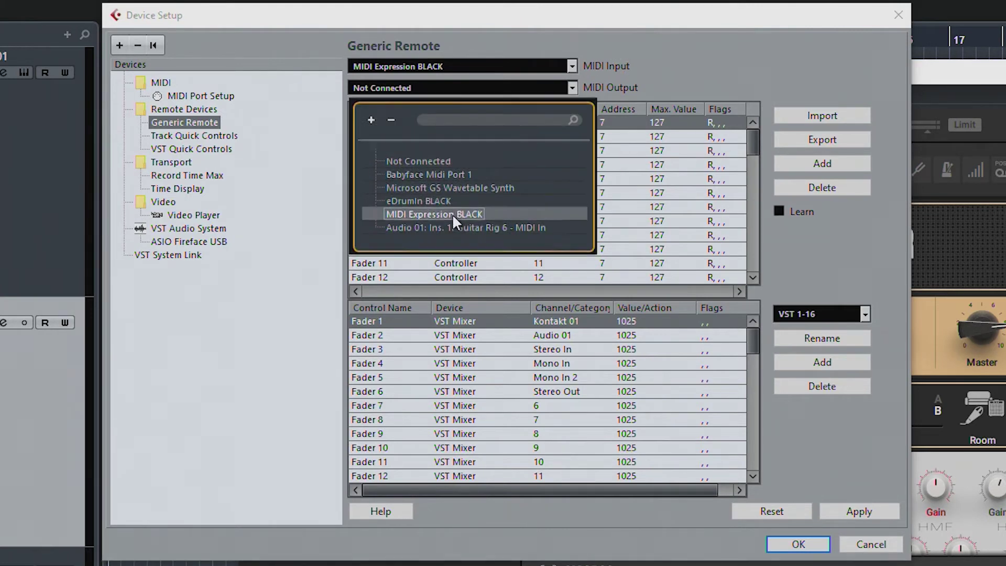
{"action": "left_click", "coordinate": [839, 508]}
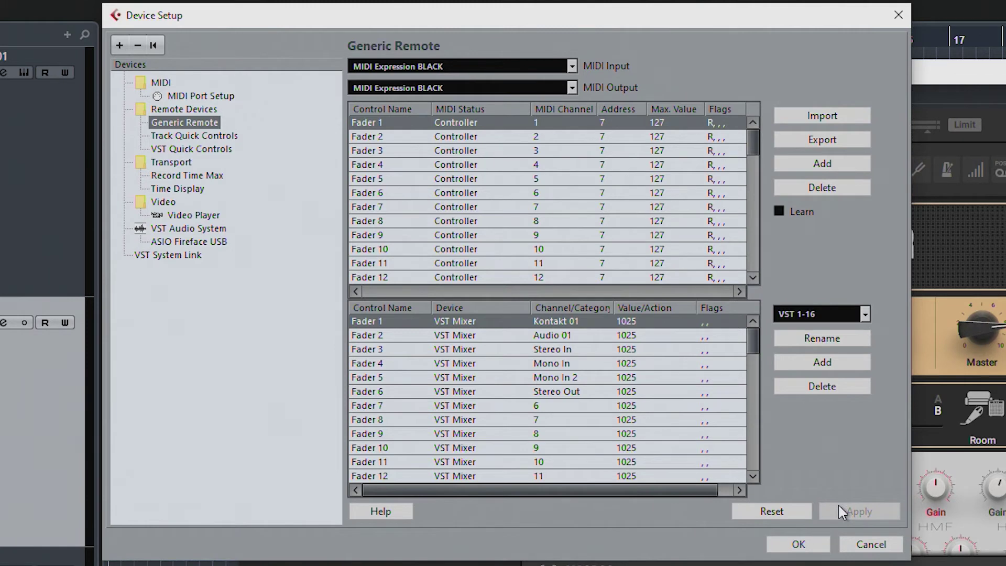
{"action": "left_click", "coordinate": [392, 180]}
Delete the Generic Remote controls from Fader 5 onward.
{"action": "left_click", "coordinate": [818, 187]}
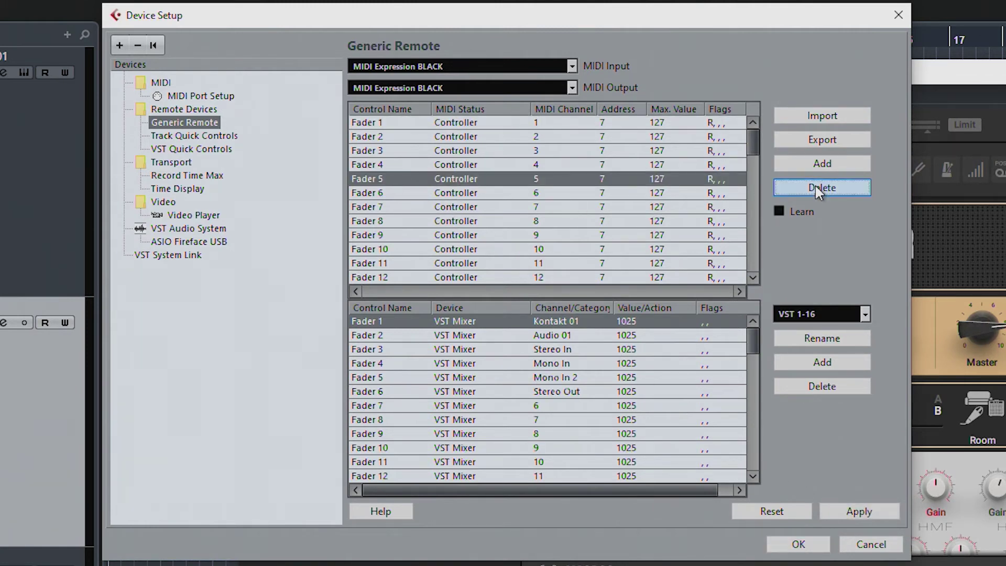
{"action": "left_click", "coordinate": [818, 188]}
{"action": "left_click_drag", "start_coordinate": [818, 187], "coordinate": [815, 183]}
Rename Fader 1–4 to 1s, 1l, 2s and 2l.
{"action": "double_click", "coordinate": [367, 122]}
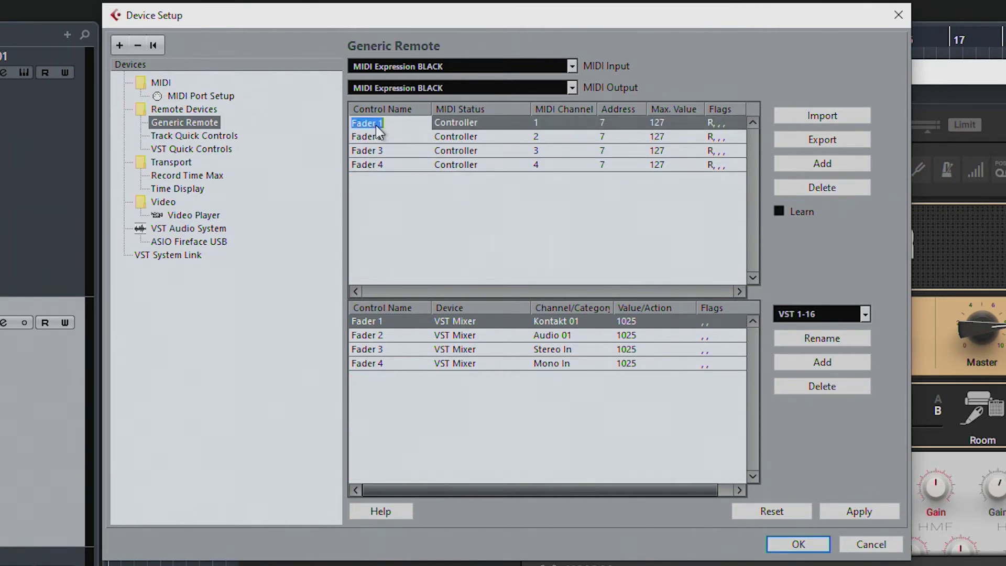
{"action": "type", "text": "1s"}
{"action": "key", "text": "Return"}
{"action": "double_click", "coordinate": [381, 136]}
{"action": "type", "text": "1l"}
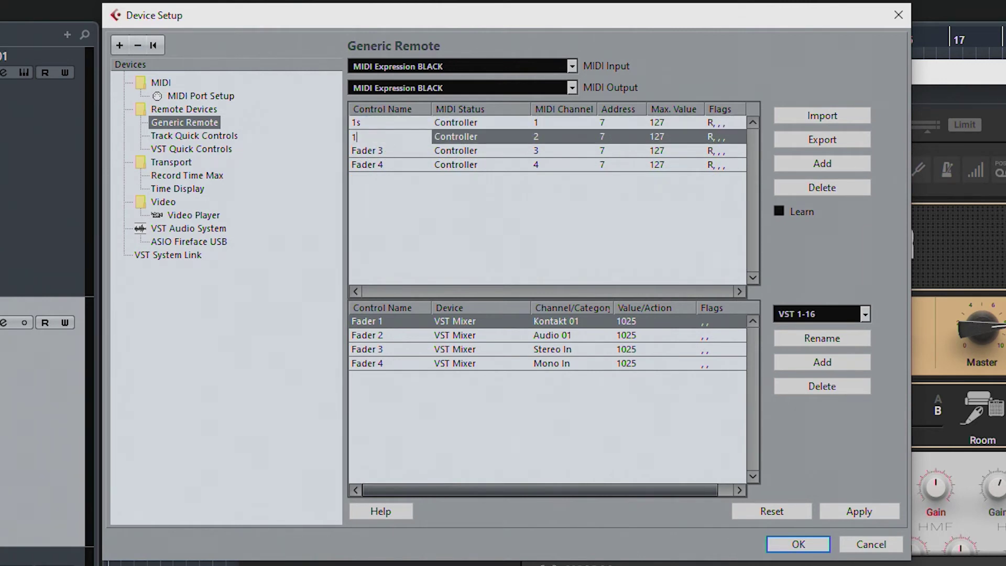
{"action": "key", "text": "Return"}
{"action": "double_click", "coordinate": [381, 150]}
{"action": "type", "text": "2s"}
{"action": "key", "text": "Return"}
{"action": "double_click", "coordinate": [381, 164]}
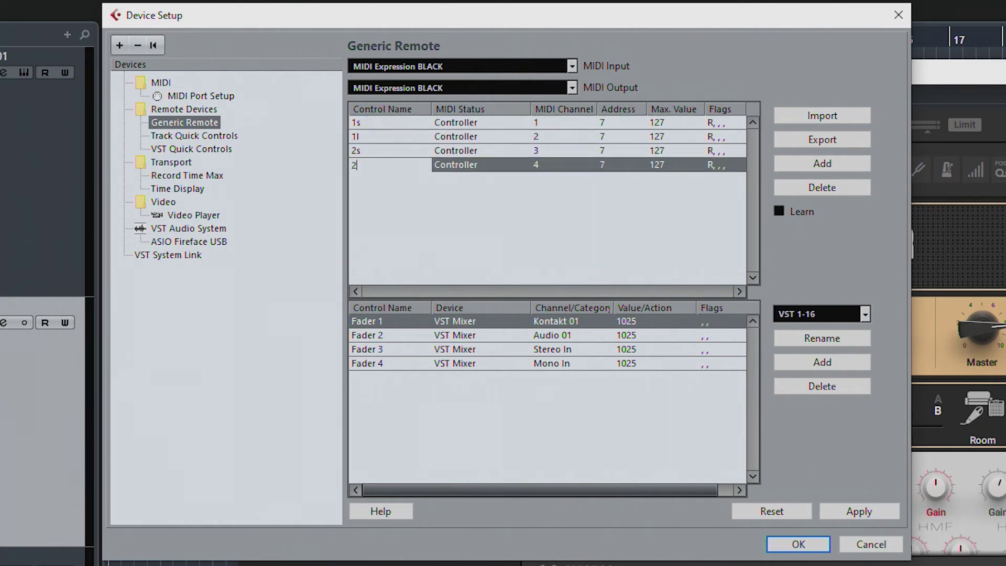
{"action": "type", "text": "2l"}
{"action": "key", "text": "Return"}
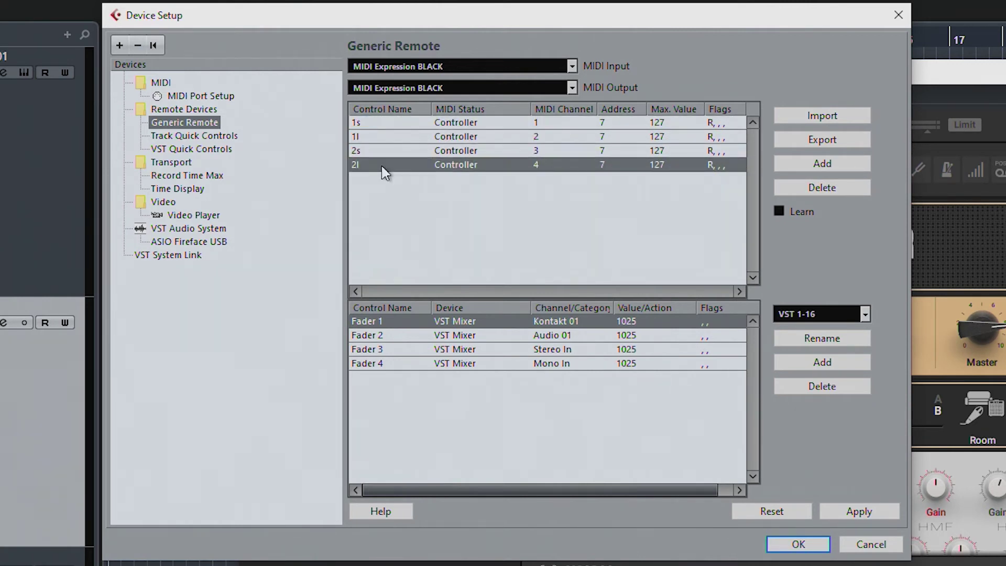
Learn each control from its footswitch press as Controller on channel 4, addresses 1–4.
{"action": "left_click", "coordinate": [780, 209]}
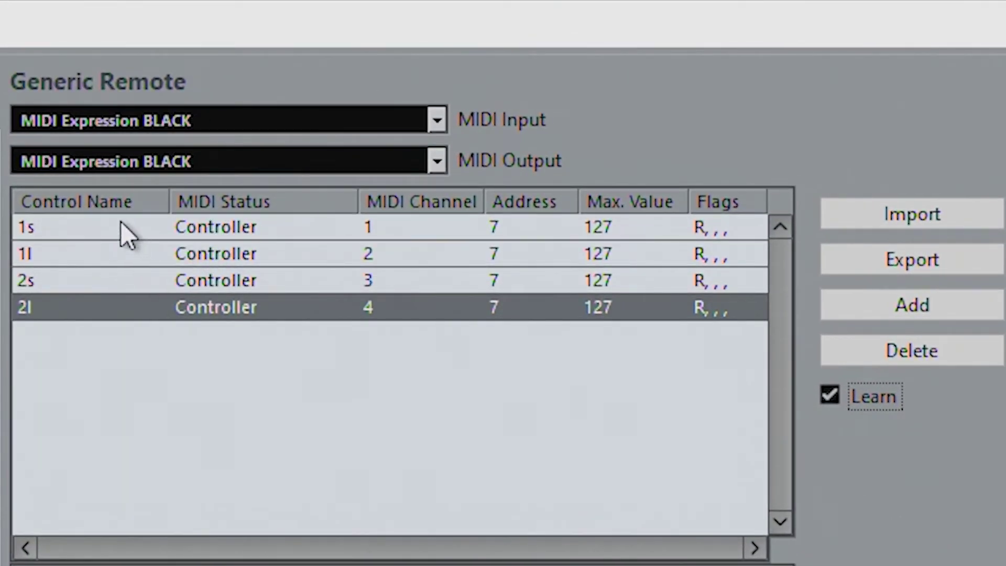
{"action": "left_click", "coordinate": [120, 221]}
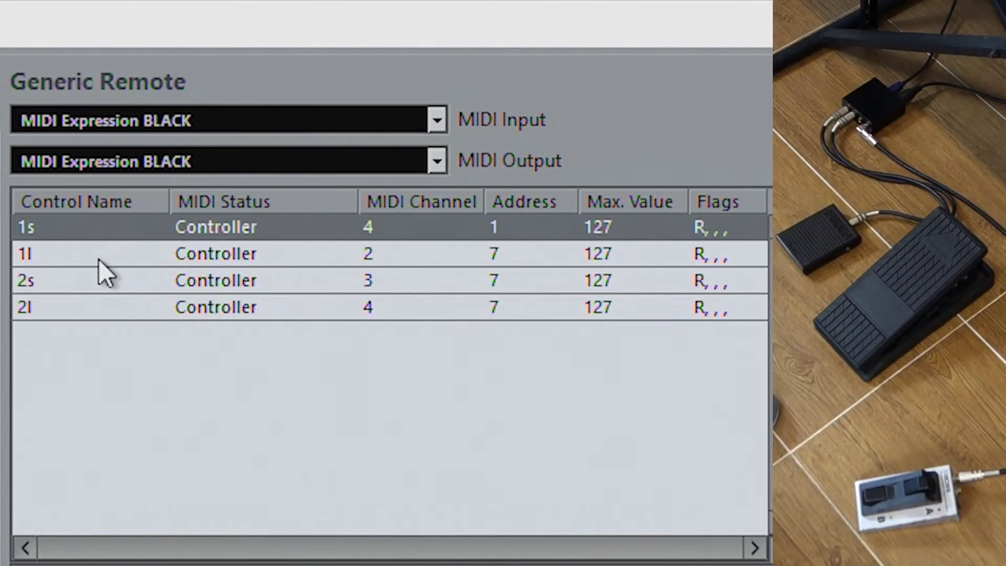
{"action": "left_click", "coordinate": [99, 258]}
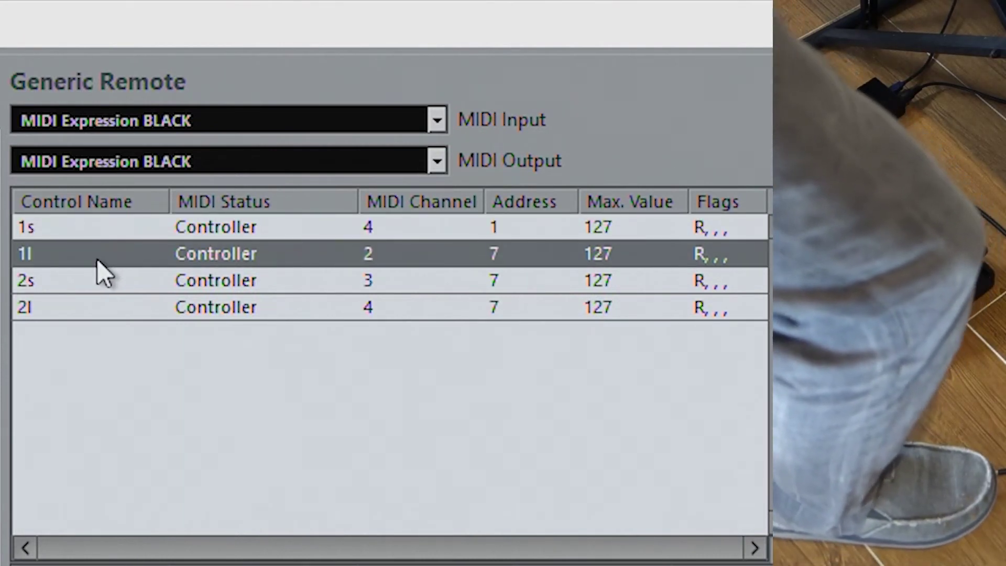
{"action": "left_click", "coordinate": [90, 284]}
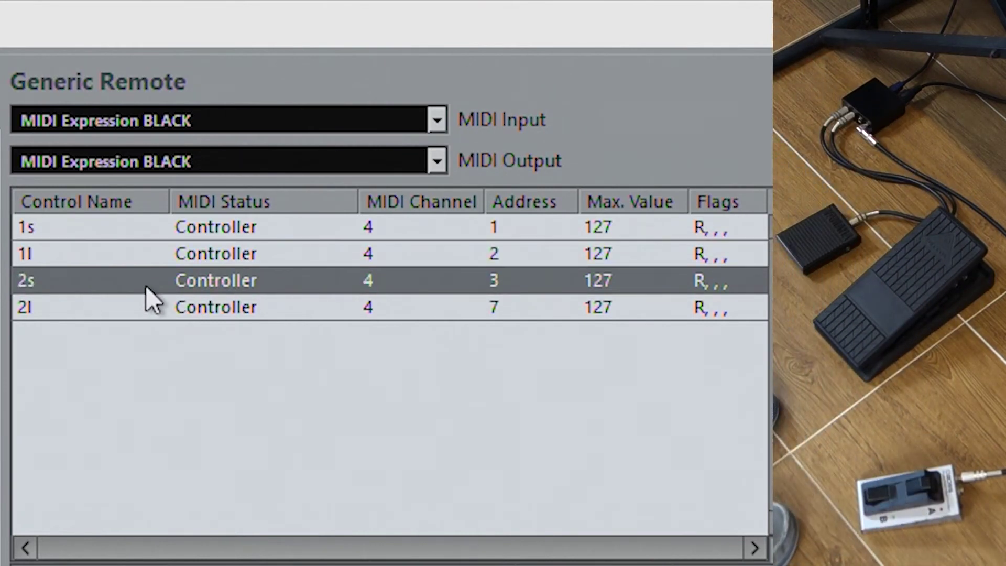
{"action": "left_click", "coordinate": [122, 304]}
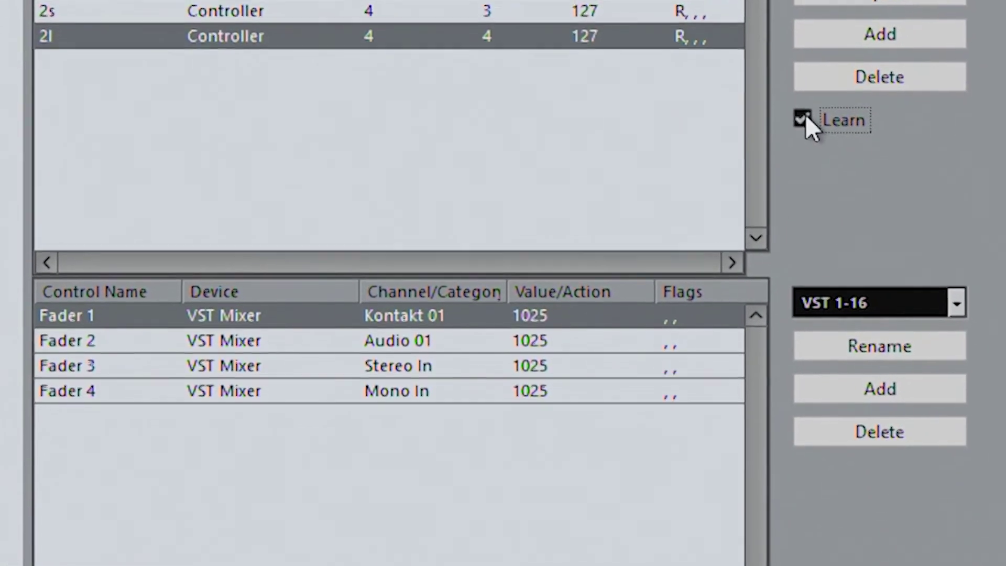
Update the lower table's action rows to the names 1s, 1l, 2s and 2l.
{"action": "left_click", "coordinate": [67, 315]}
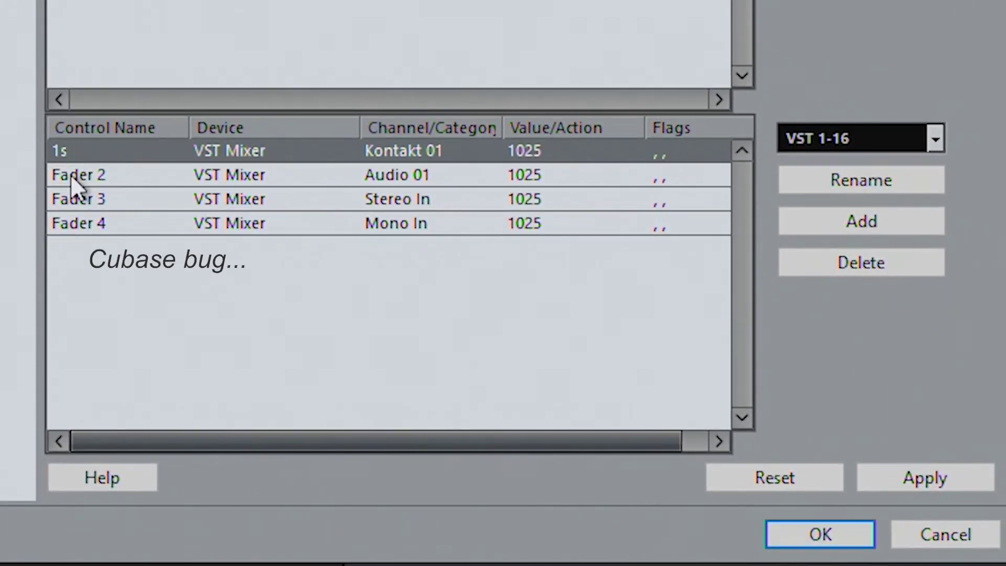
{"action": "left_click", "coordinate": [70, 175]}
{"action": "left_click", "coordinate": [78, 201]}
{"action": "left_click", "coordinate": [80, 224]}
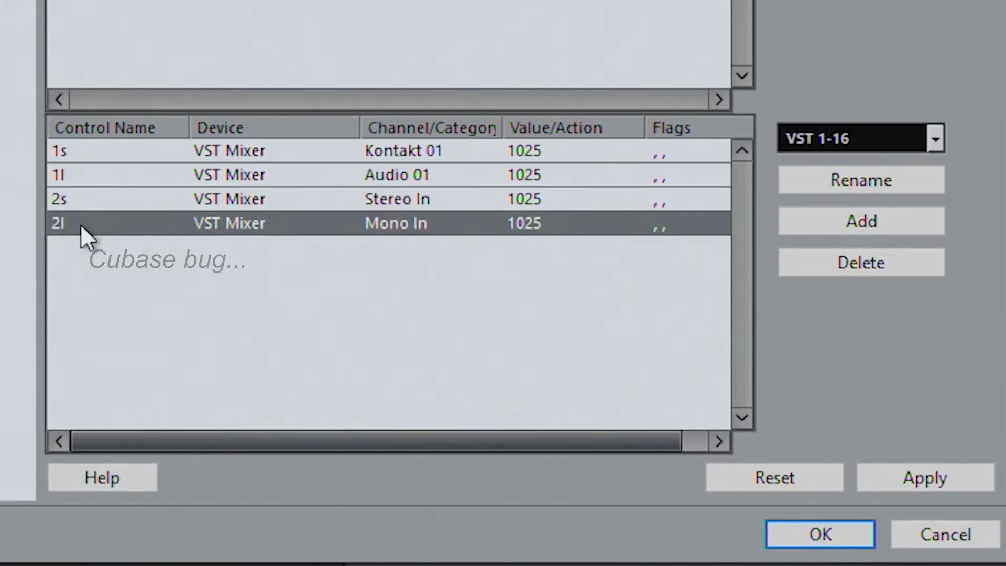
Set the Device of controls 1s, 2s and 1l to Command.
{"action": "left_click", "coordinate": [235, 149]}
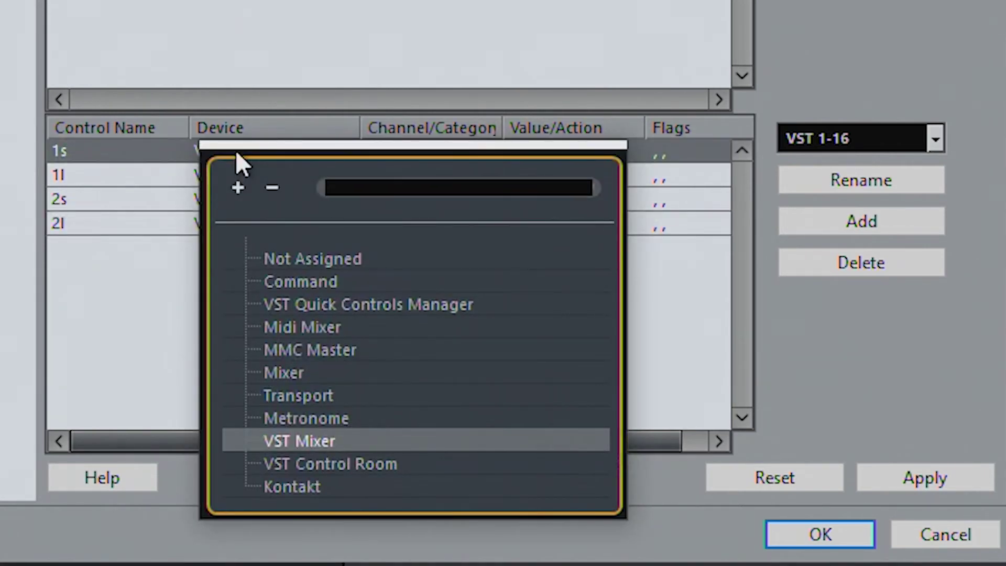
{"action": "left_click", "coordinate": [282, 280]}
{"action": "left_click", "coordinate": [241, 193]}
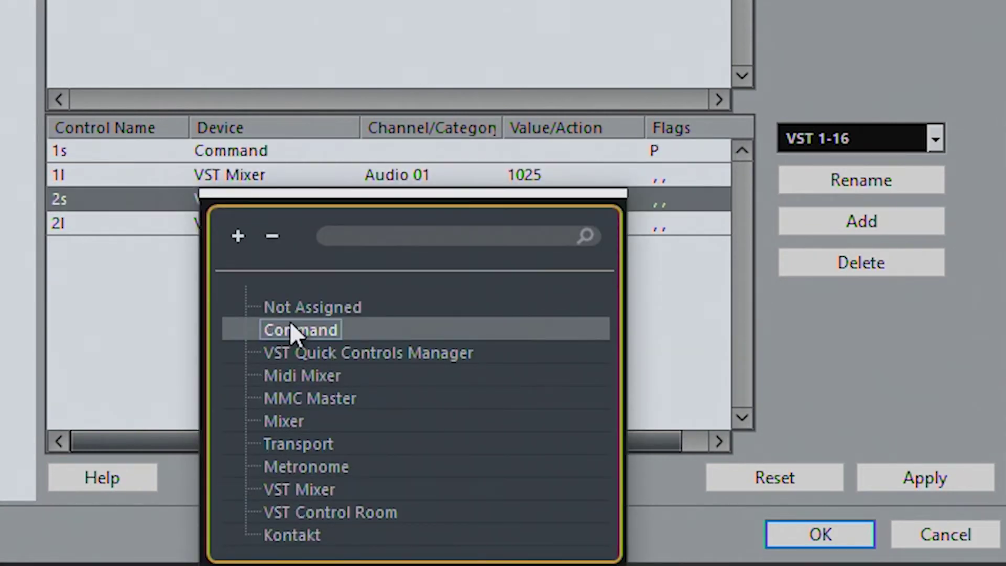
{"action": "left_click", "coordinate": [288, 321]}
{"action": "left_click", "coordinate": [242, 169]}
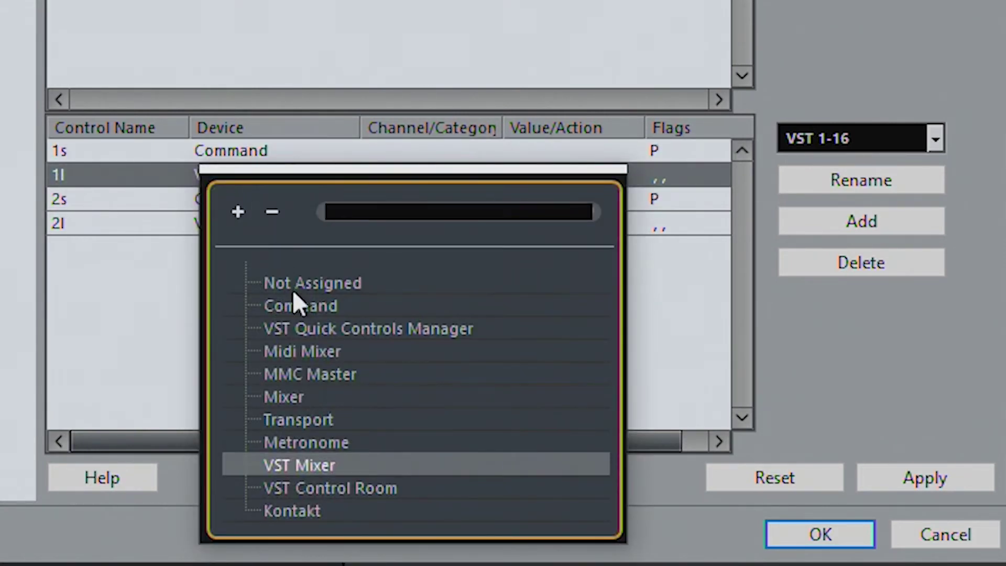
{"action": "left_click", "coordinate": [297, 310]}
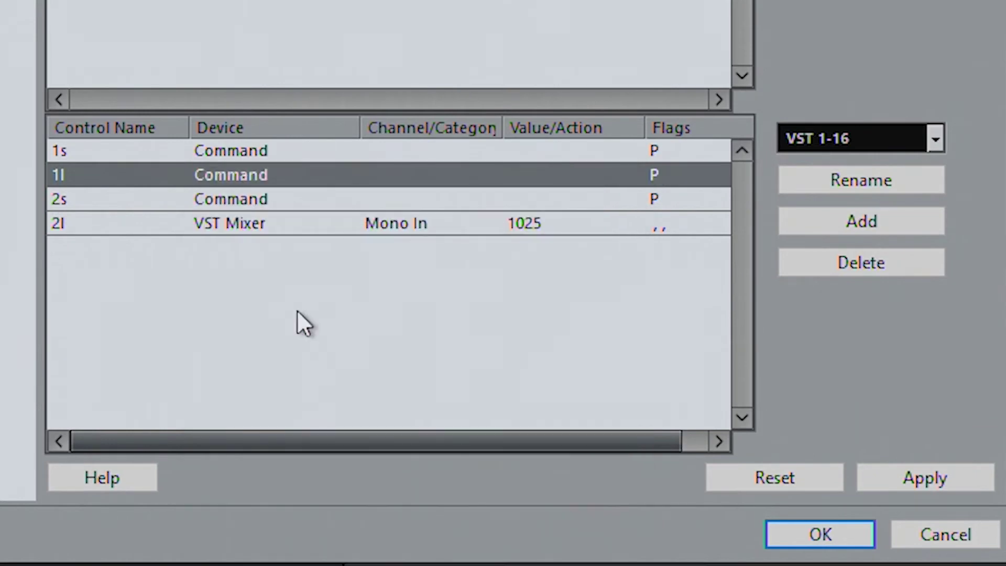
Set the category of controls 1s, 1l and 2s to Transport.
{"action": "left_click", "coordinate": [414, 146]}
{"action": "scroll", "coordinate": [449, 291], "scroll_direction": "down", "scroll_amount": 12}
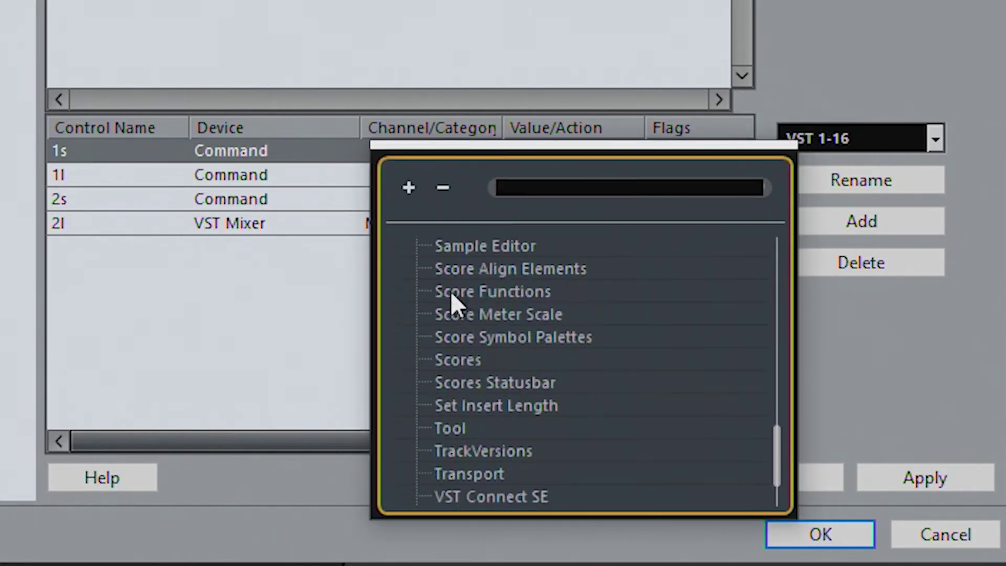
{"action": "scroll", "coordinate": [450, 291], "scroll_direction": "down", "scroll_amount": 2}
{"action": "left_click", "coordinate": [467, 356]}
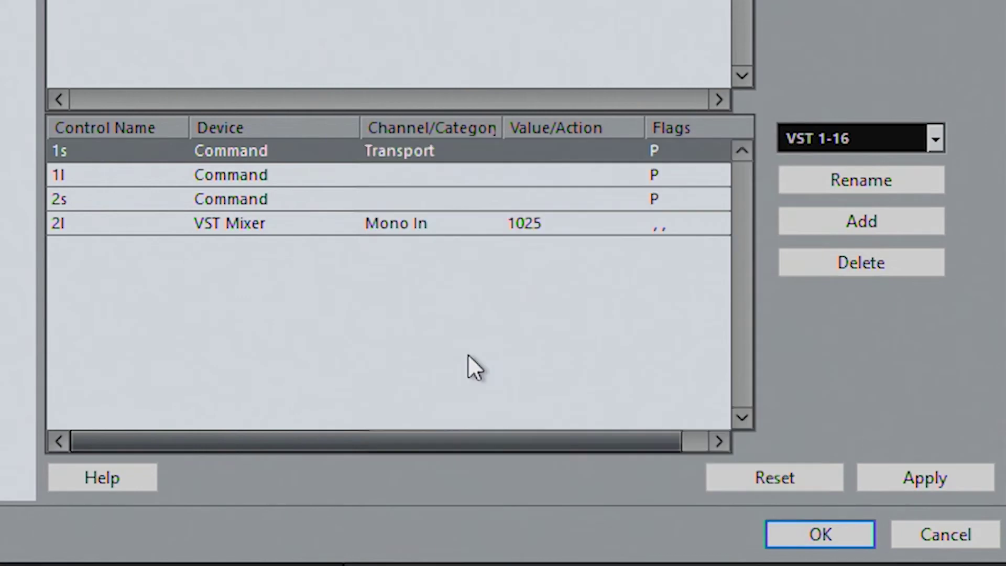
{"action": "left_click", "coordinate": [414, 180]}
{"action": "scroll", "coordinate": [477, 320], "scroll_direction": "down", "scroll_amount": 15}
{"action": "left_click", "coordinate": [478, 386]}
{"action": "left_click", "coordinate": [430, 199]}
{"action": "scroll", "coordinate": [461, 340], "scroll_direction": "down", "scroll_amount": 10}
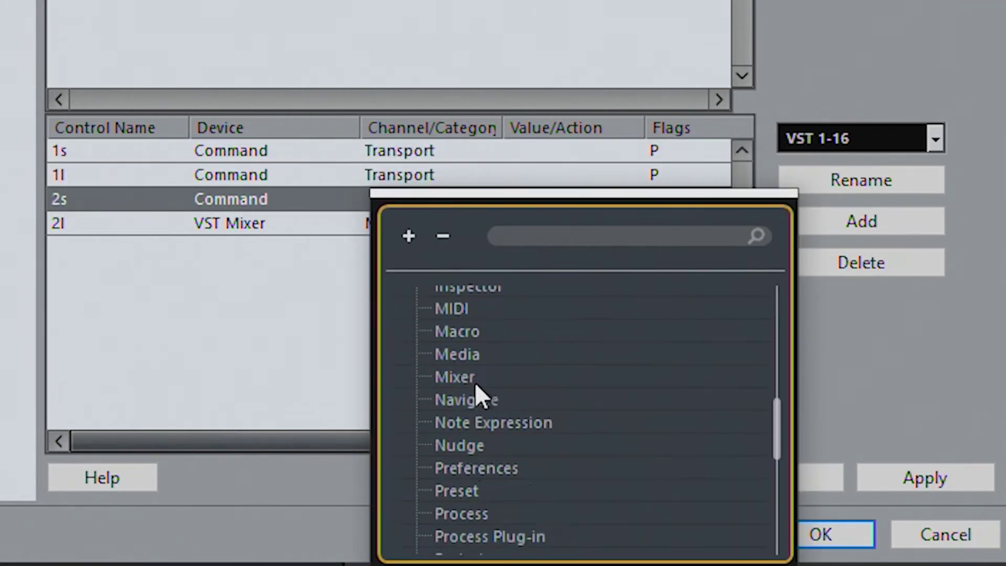
{"action": "scroll", "coordinate": [474, 382], "scroll_direction": "down", "scroll_amount": 5}
{"action": "left_click", "coordinate": [478, 411]}
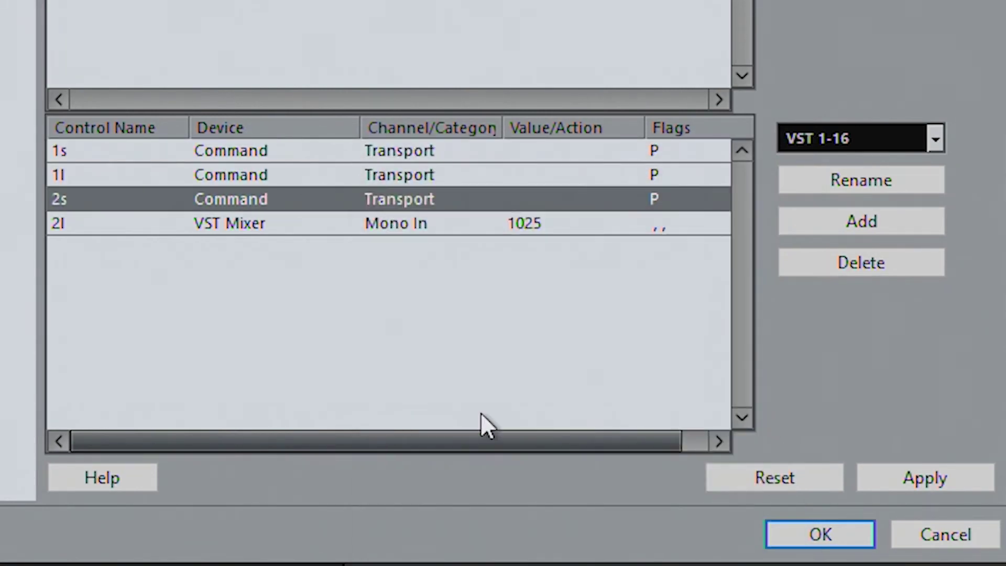
Assign Start to 1s, Activate Punch In to 1l, and Stop to 2s.
{"action": "left_click", "coordinate": [542, 156]}
{"action": "scroll", "coordinate": [580, 341], "scroll_direction": "down", "scroll_amount": 10}
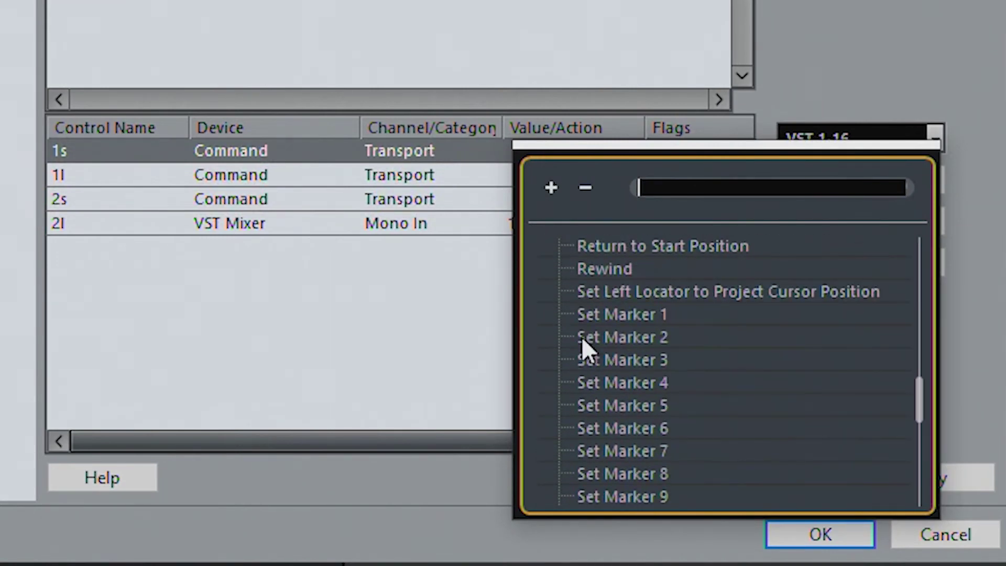
{"action": "scroll", "coordinate": [582, 336], "scroll_direction": "down", "scroll_amount": 10}
{"action": "left_click", "coordinate": [594, 428]}
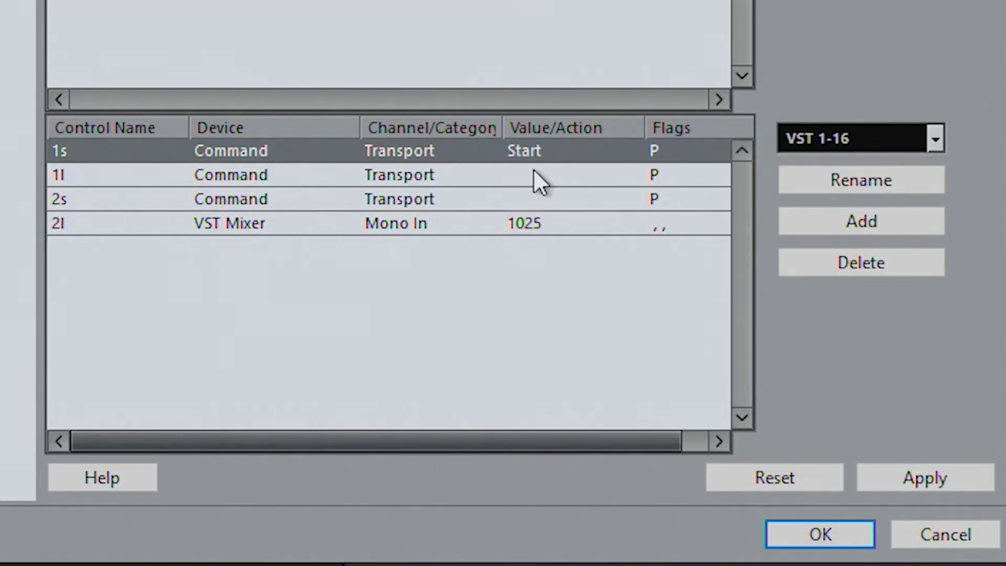
{"action": "left_click", "coordinate": [534, 173]}
{"action": "left_click", "coordinate": [611, 282]}
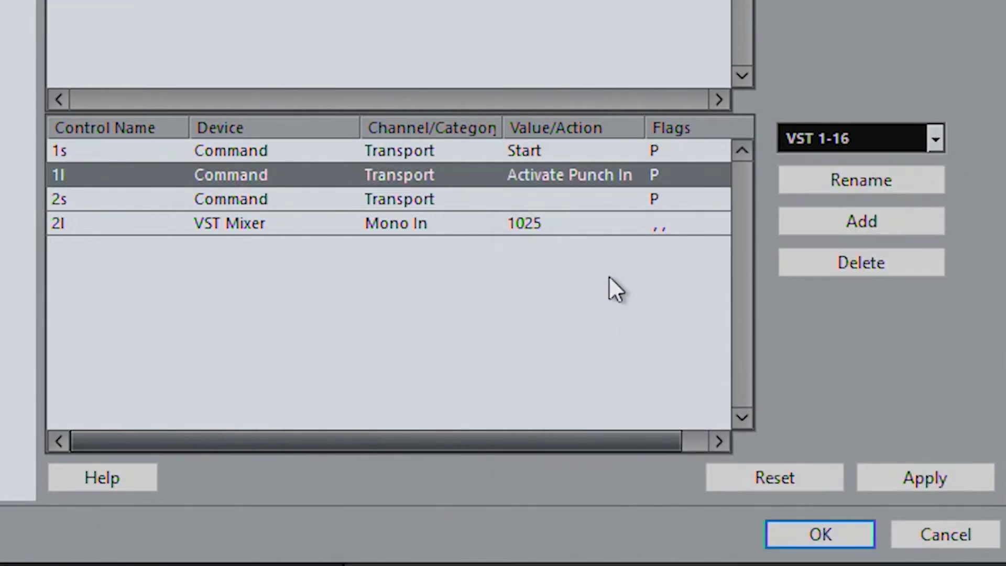
{"action": "left_click", "coordinate": [535, 202]}
{"action": "scroll", "coordinate": [592, 375], "scroll_direction": "down", "scroll_amount": 12}
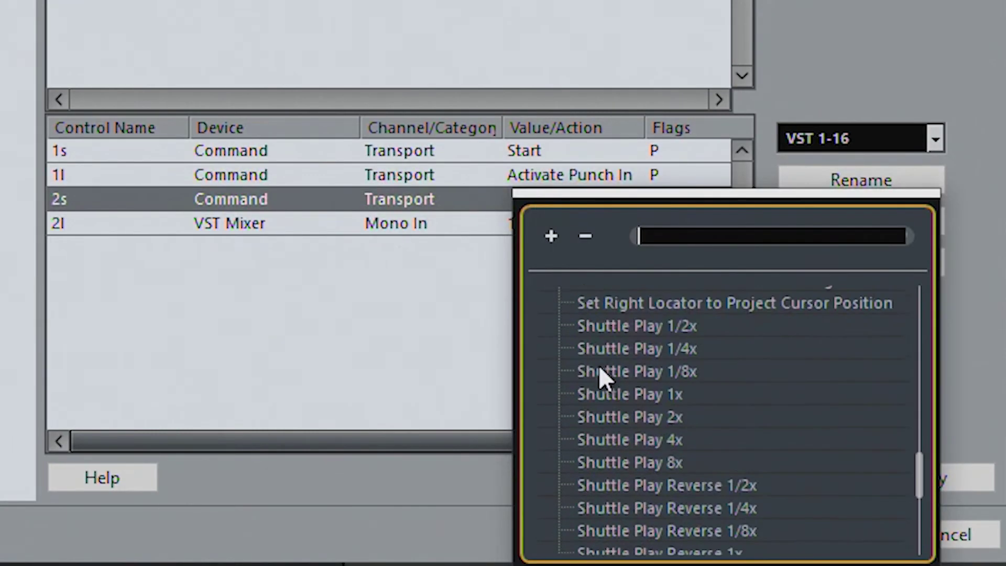
{"action": "left_click", "coordinate": [608, 487]}
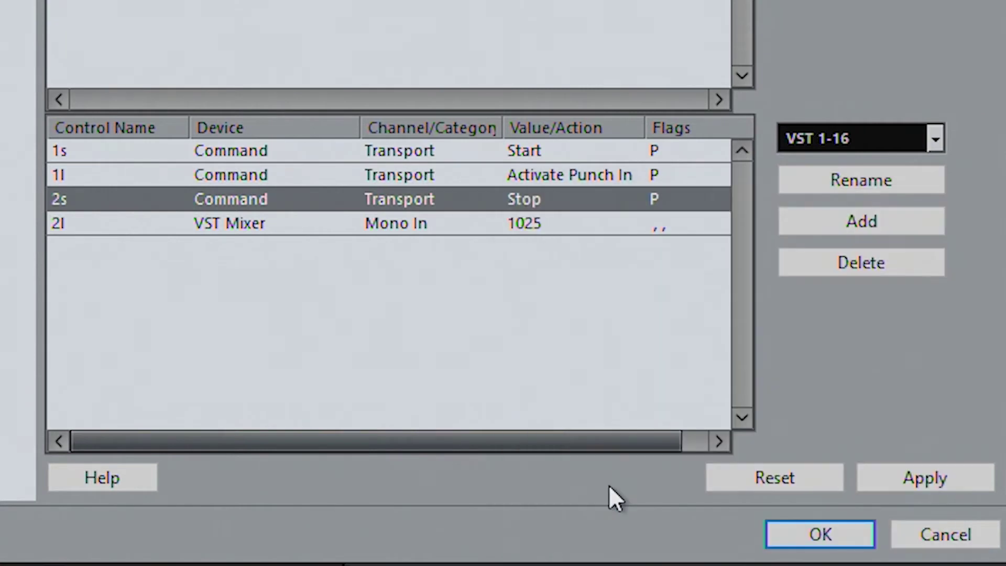
{"action": "left_click", "coordinate": [244, 223]}
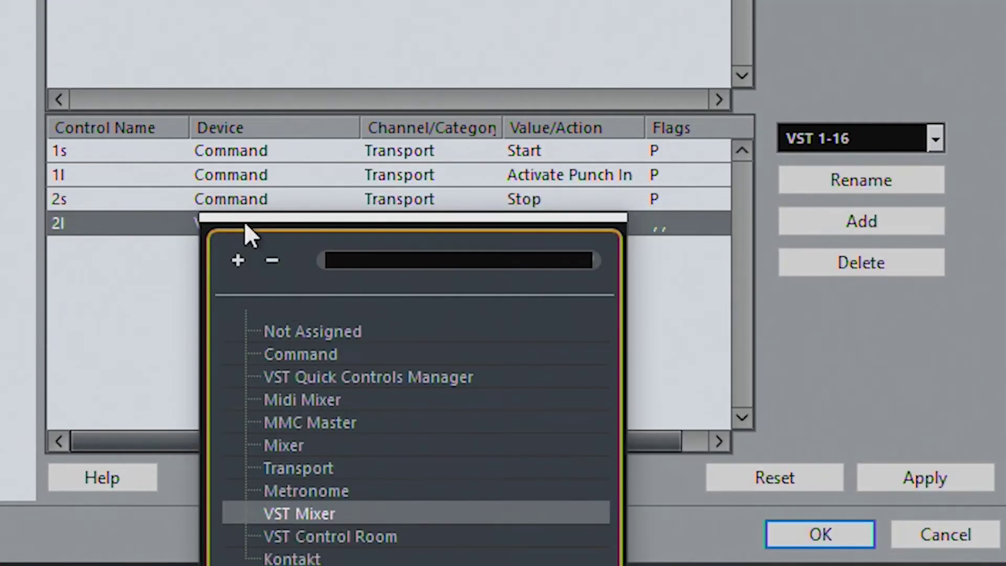
Point control 2l at the Mixer's Selected channel with the Monitor parameter.
{"action": "left_click", "coordinate": [286, 445]}
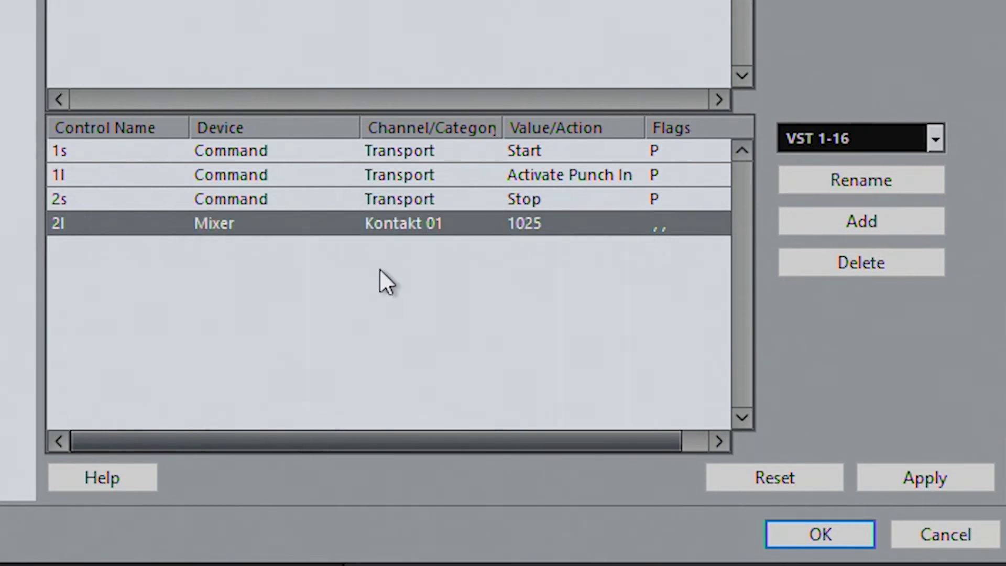
{"action": "left_click", "coordinate": [400, 220]}
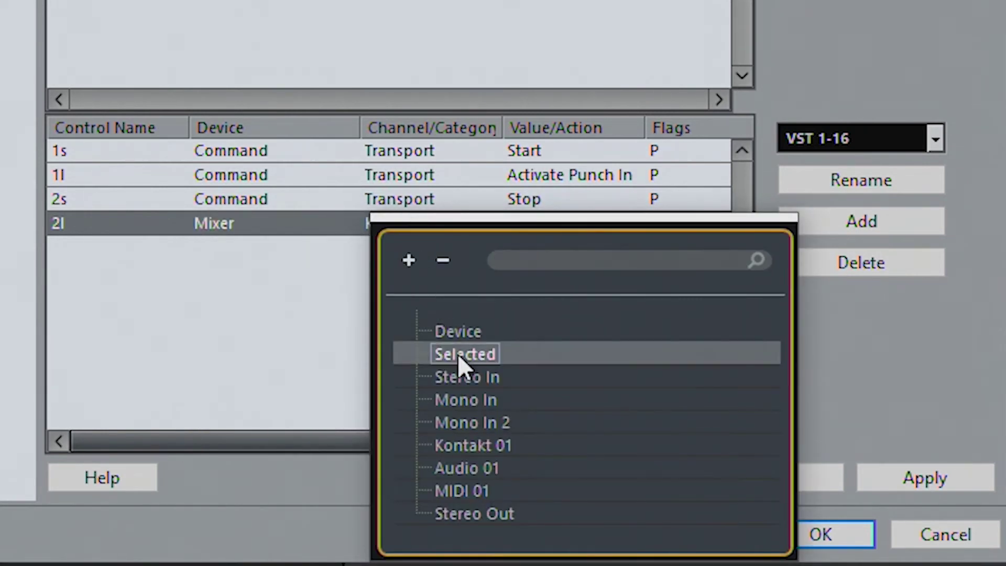
{"action": "left_click", "coordinate": [458, 354]}
{"action": "left_click", "coordinate": [537, 225]}
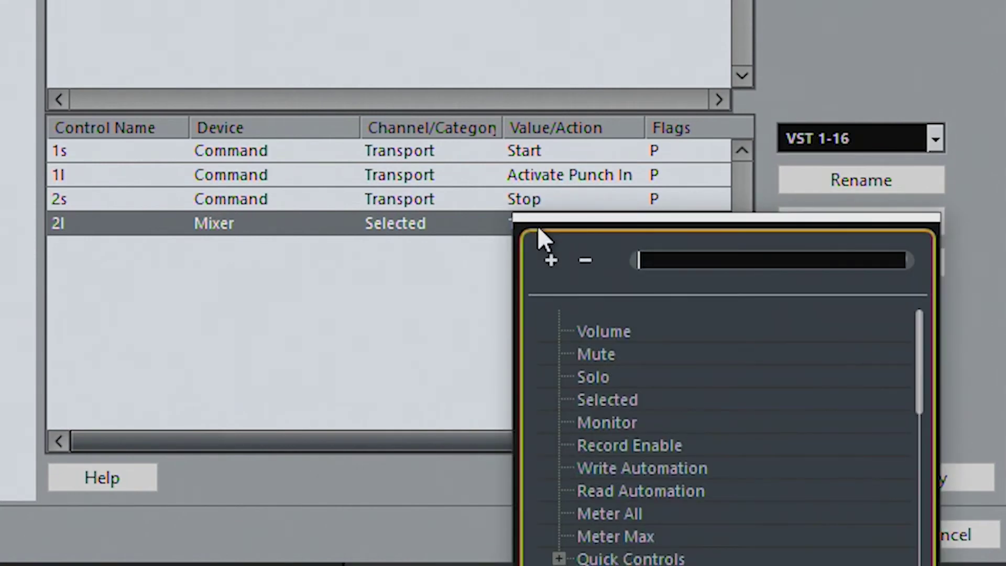
{"action": "left_click", "coordinate": [607, 422]}
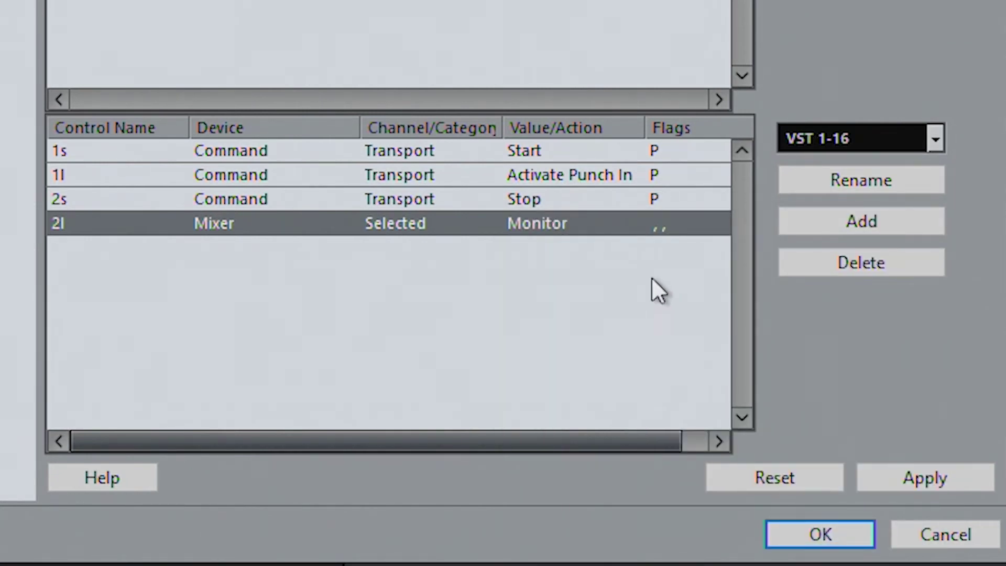
Give the 2l mapping the Push Button, Toggle and Not Automated flags (P,T,N).
{"action": "left_click", "coordinate": [657, 225]}
{"action": "left_click", "coordinate": [678, 234]}
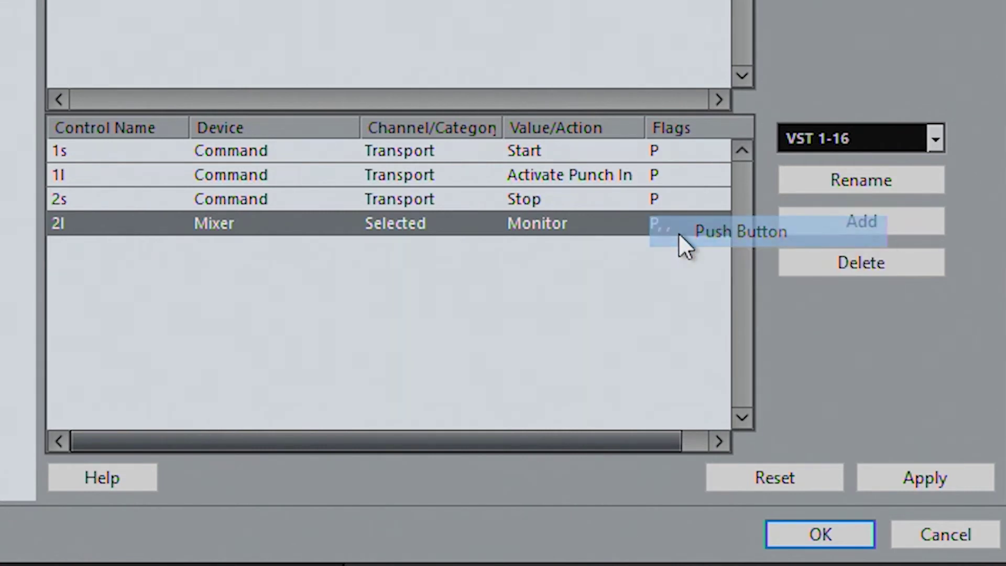
{"action": "left_click", "coordinate": [678, 233]}
{"action": "left_click", "coordinate": [695, 260]}
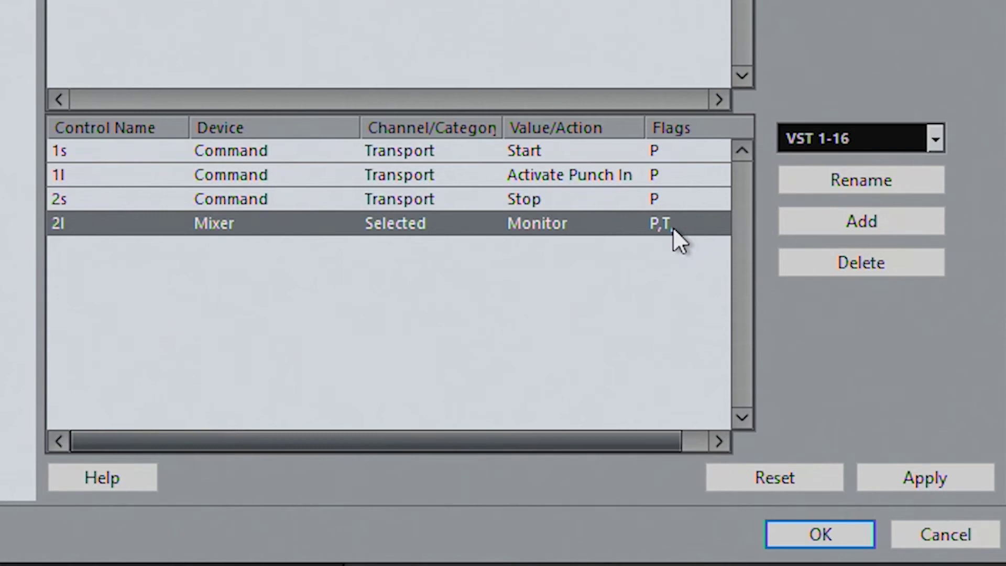
{"action": "left_click", "coordinate": [673, 229]}
{"action": "left_click", "coordinate": [713, 288]}
Apply the Generic Remote changes, export the setup as me_transport, and close Device Setup with OK.
{"action": "left_click", "coordinate": [910, 476]}
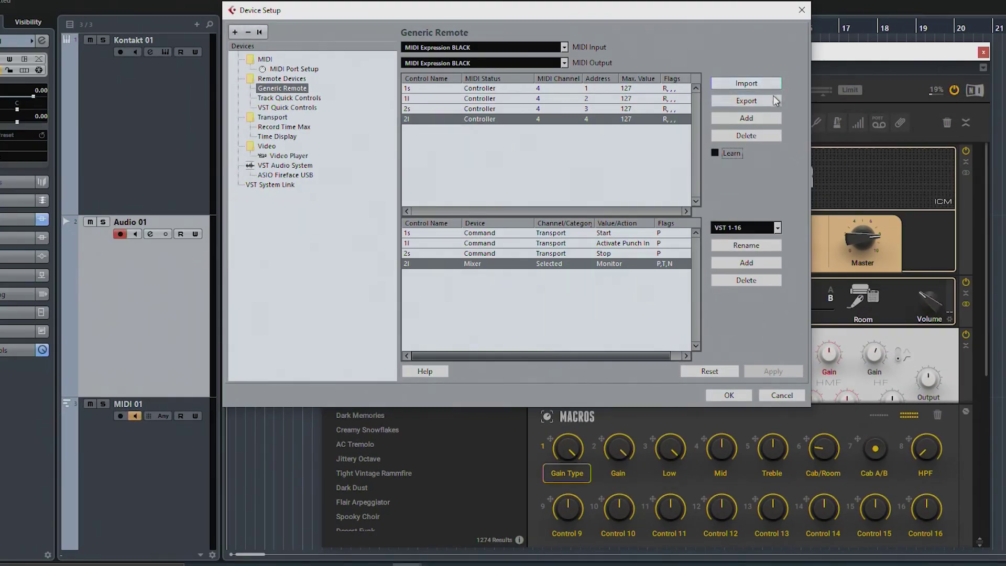
{"action": "left_click", "coordinate": [770, 99]}
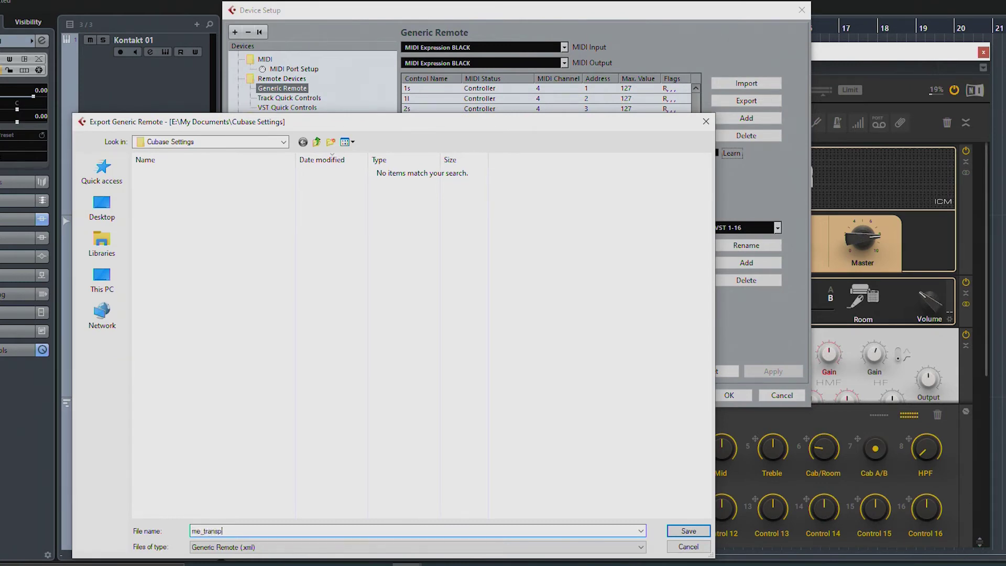
{"action": "key", "text": "Return"}
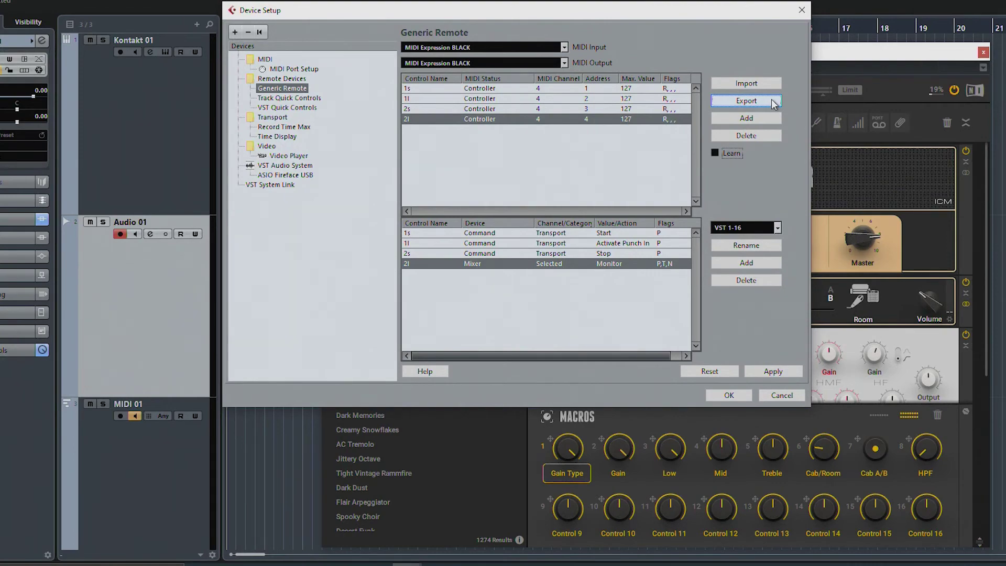
{"action": "left_click", "coordinate": [735, 392]}
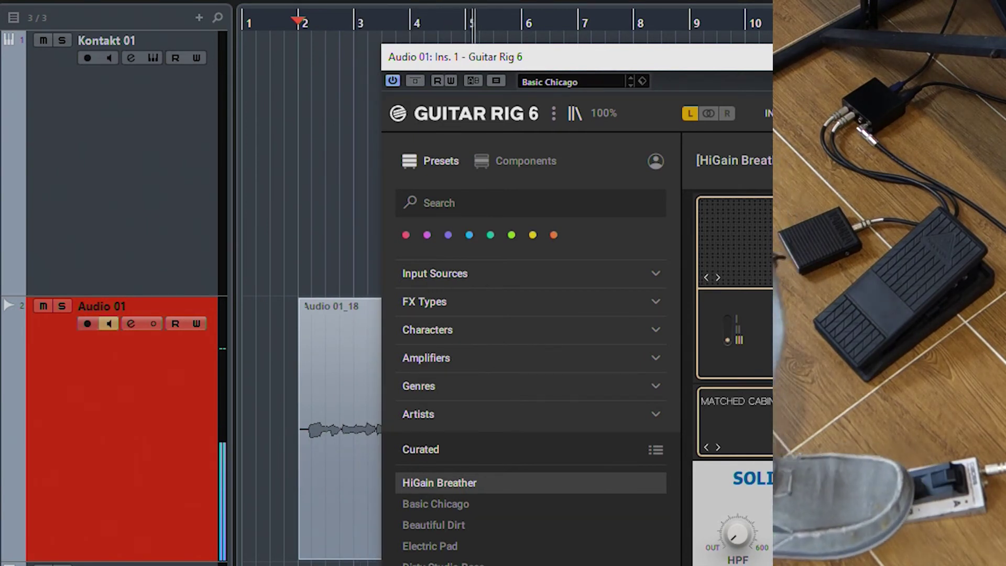
Stop the Audio 01 recording via the footswitch's Stop key, then open the File menu.
{"action": "key", "text": "KP_Multiply"}
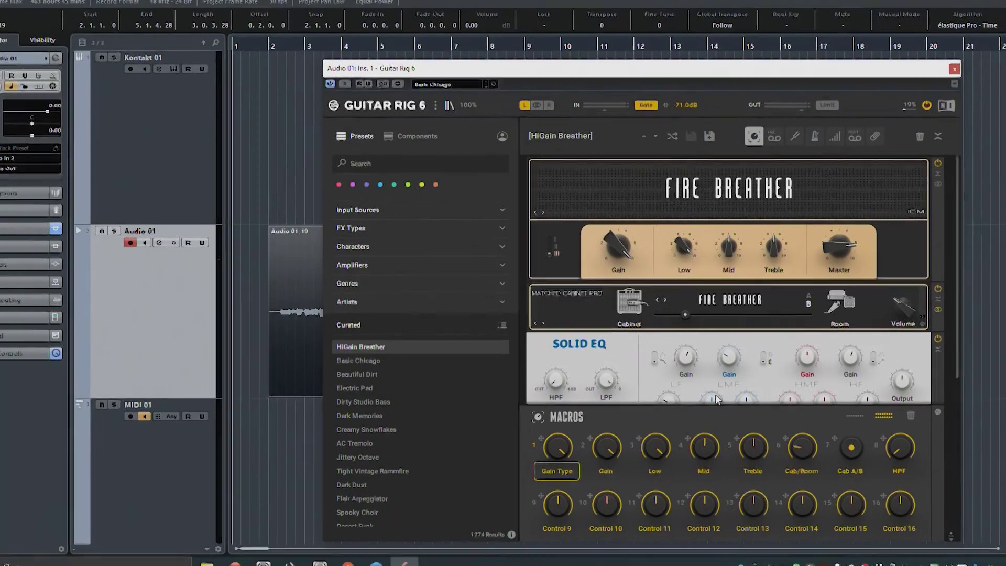
{"action": "left_click", "coordinate": [24, 8]}
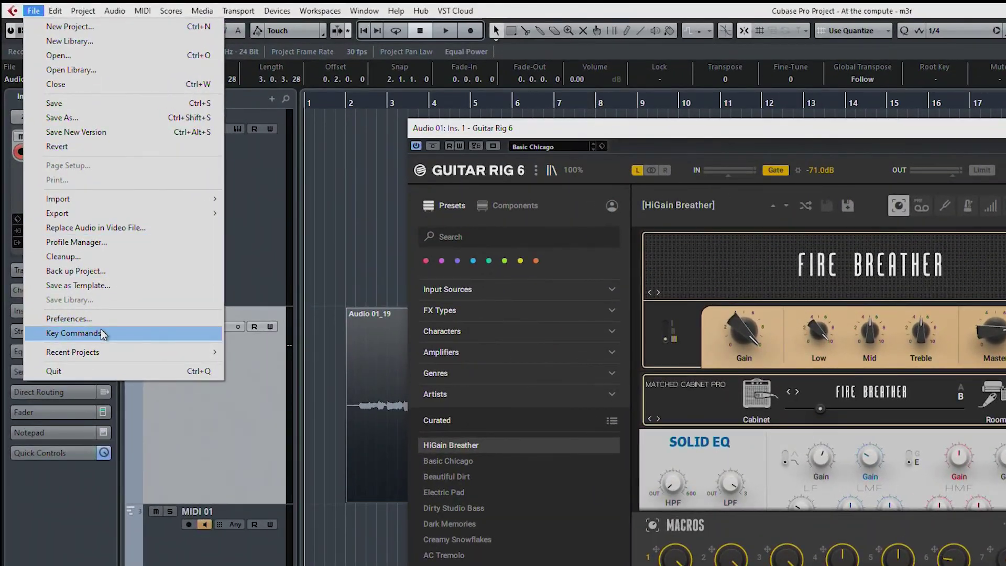
In Key Commands, delete the old doubleStop macro and create a new empty macro named doubleStop.
{"action": "left_click", "coordinate": [63, 273]}
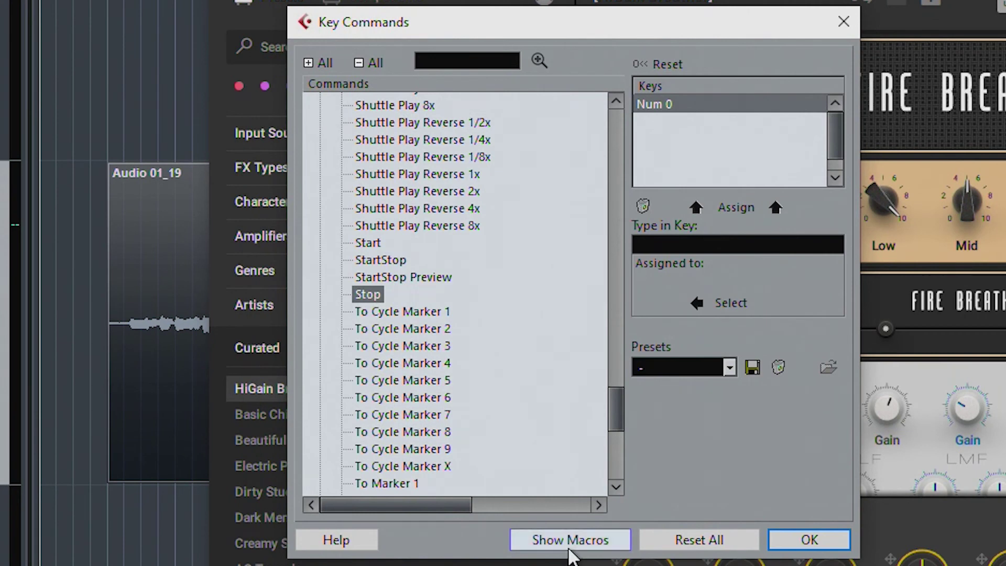
{"action": "left_click", "coordinate": [615, 538]}
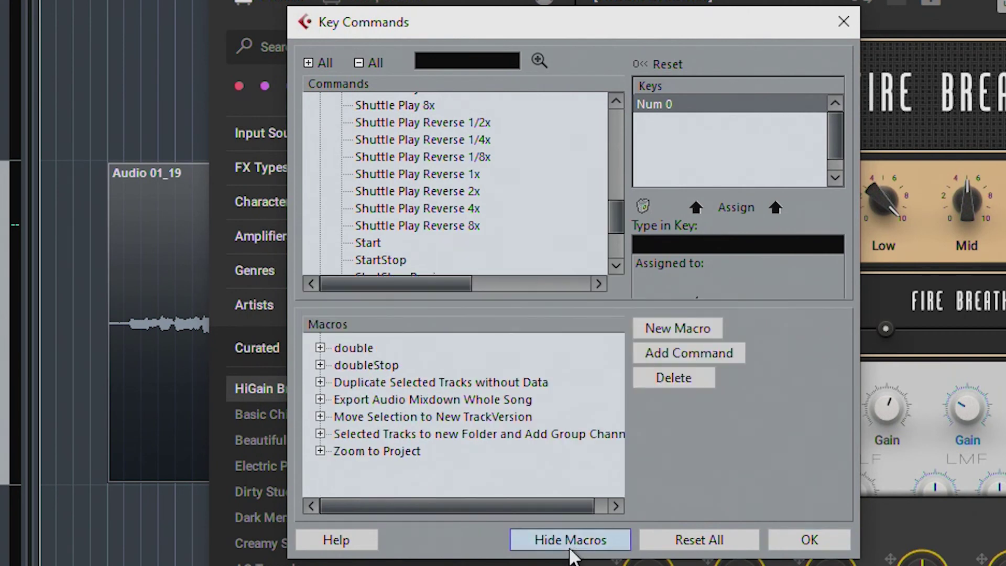
{"action": "left_click", "coordinate": [393, 366]}
{"action": "left_click", "coordinate": [680, 378]}
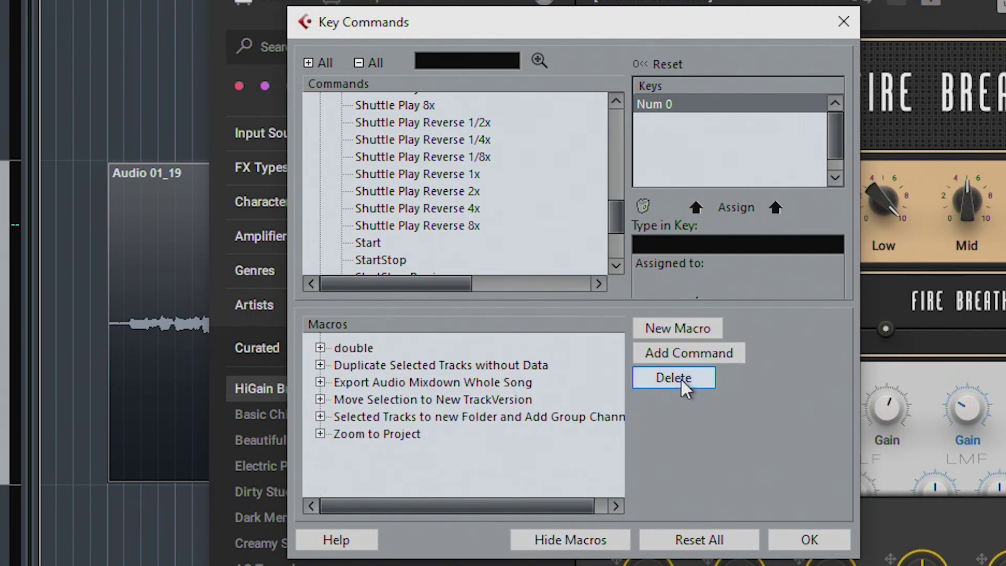
{"action": "left_click", "coordinate": [674, 333]}
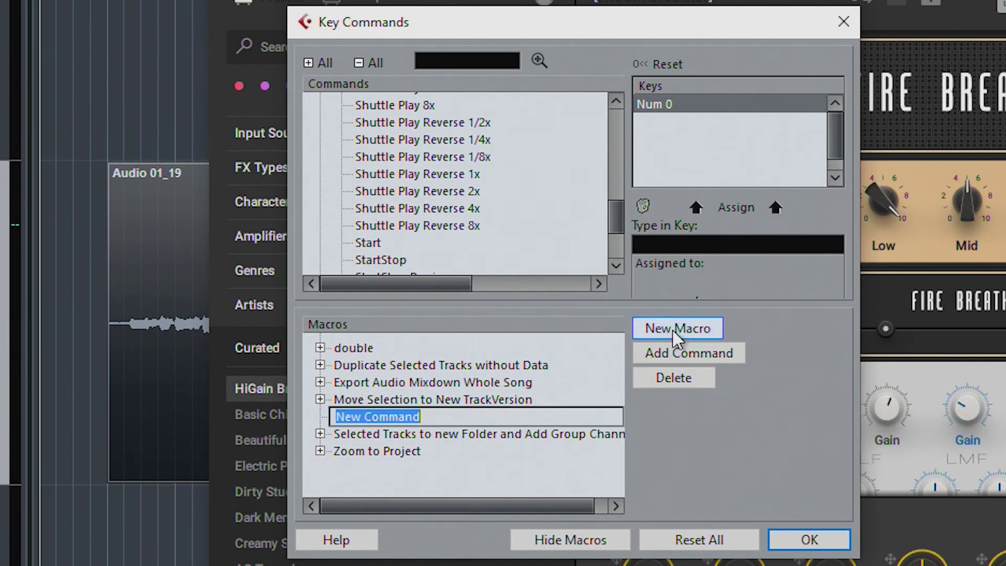
{"action": "type", "text": "doubleStop"}
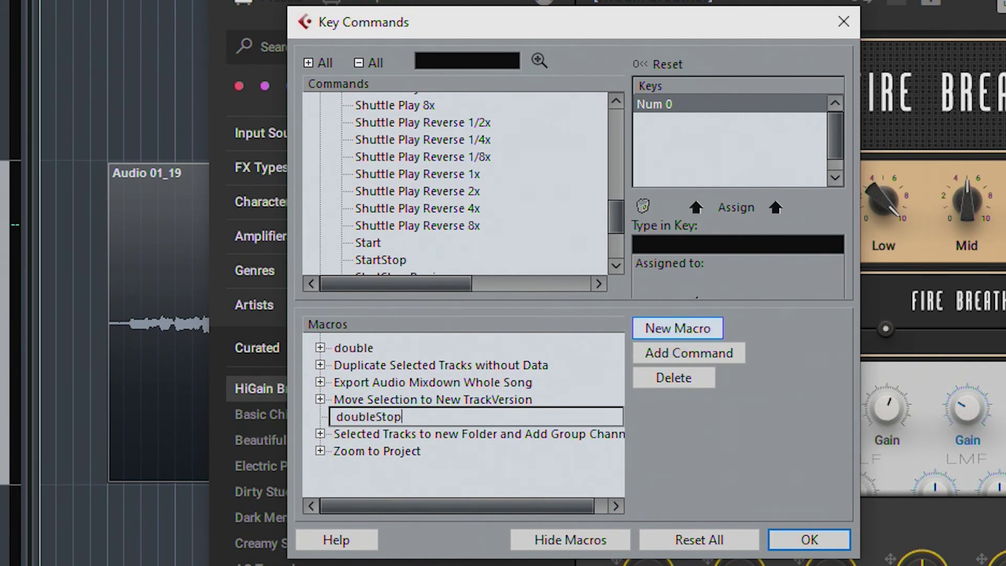
{"action": "key", "text": "Return"}
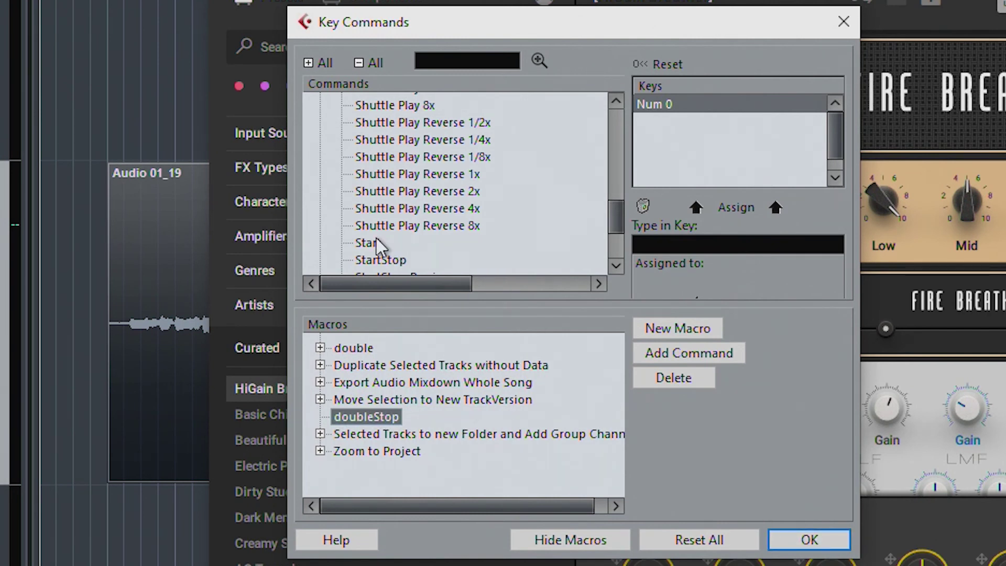
Add the Transport Stop command to the doubleStop macro twice.
{"action": "scroll", "coordinate": [375, 245], "scroll_direction": "down", "scroll_amount": 2}
{"action": "left_click", "coordinate": [368, 257]}
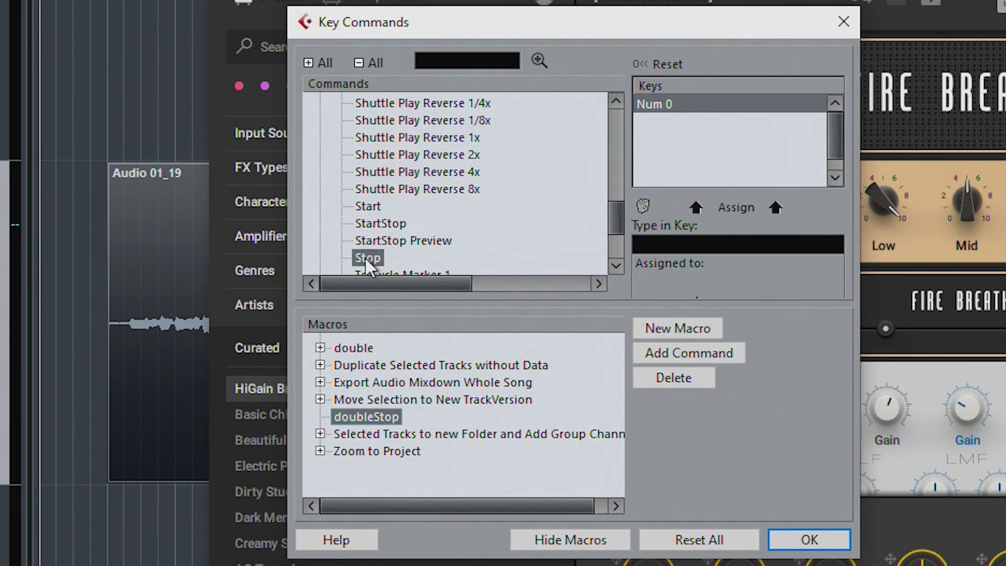
{"action": "left_click", "coordinate": [661, 352]}
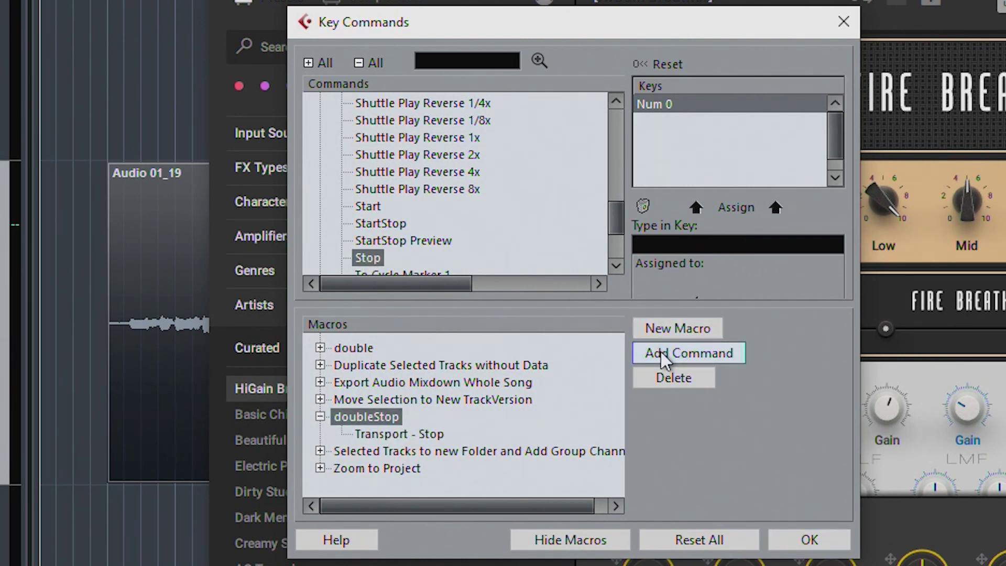
{"action": "left_click", "coordinate": [661, 352]}
Save the key commands, then set Generic Remote control 2s to Macro category, doubleStop action, and apply.
{"action": "left_click", "coordinate": [806, 538]}
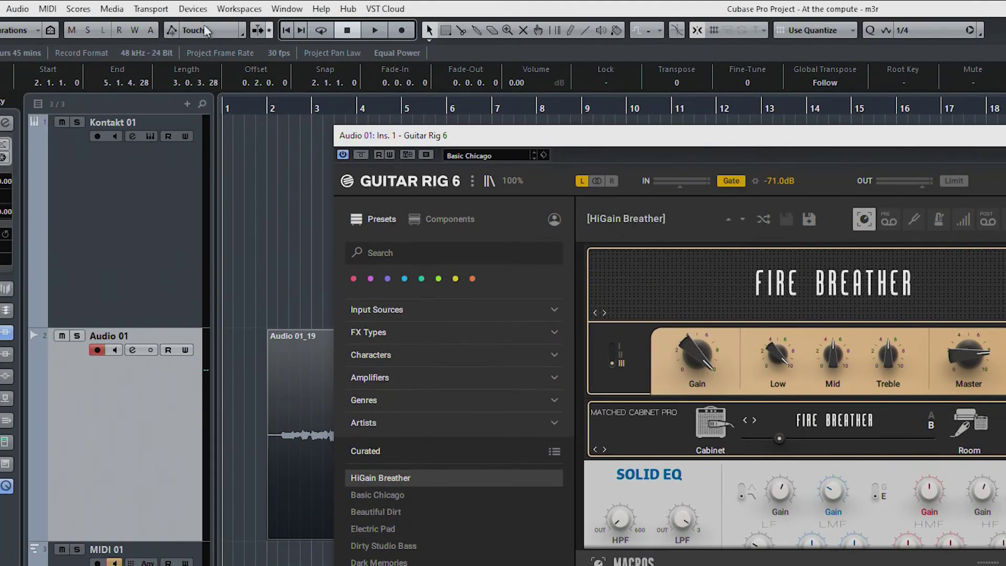
{"action": "left_click", "coordinate": [193, 9]}
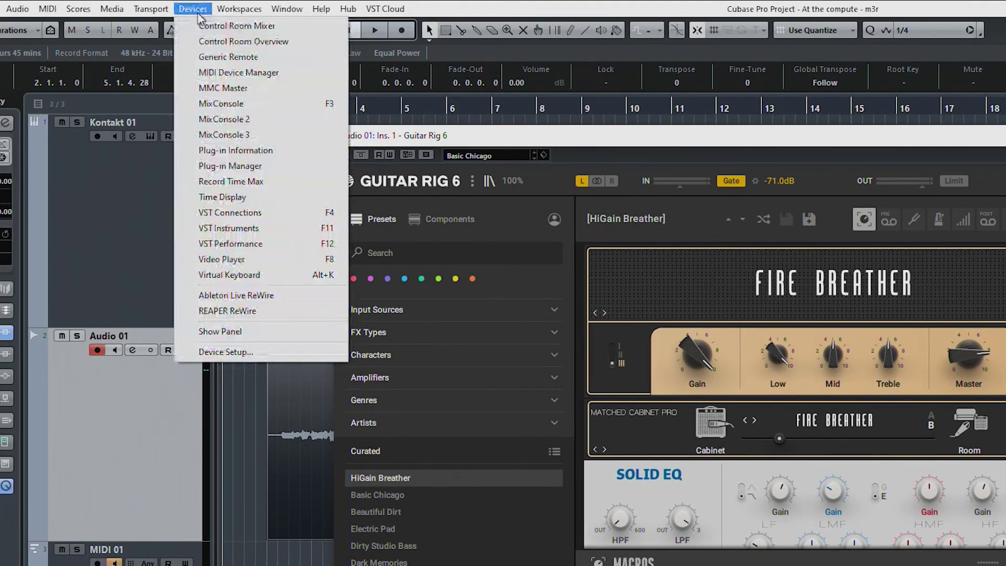
{"action": "left_click", "coordinate": [276, 358]}
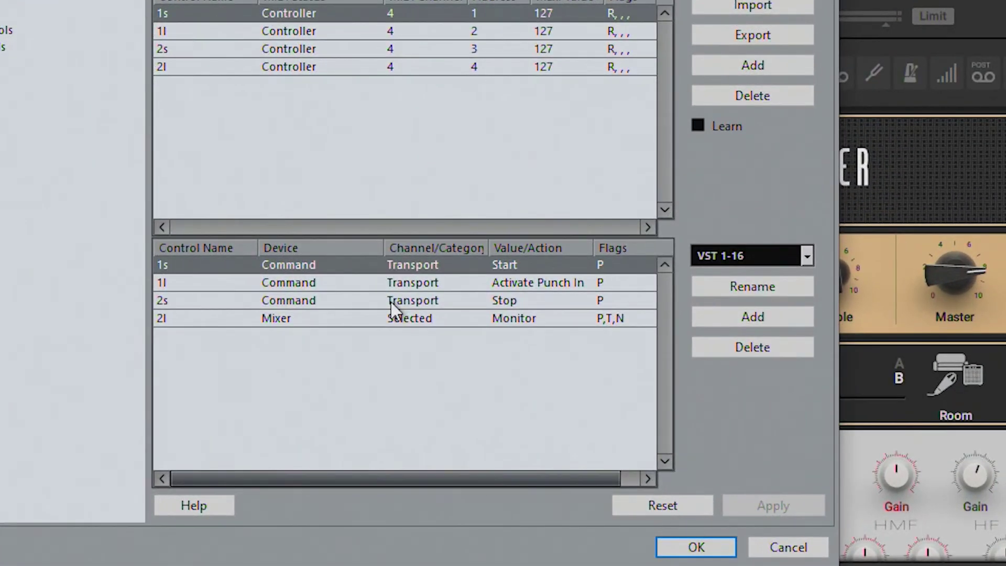
{"action": "left_click", "coordinate": [591, 370]}
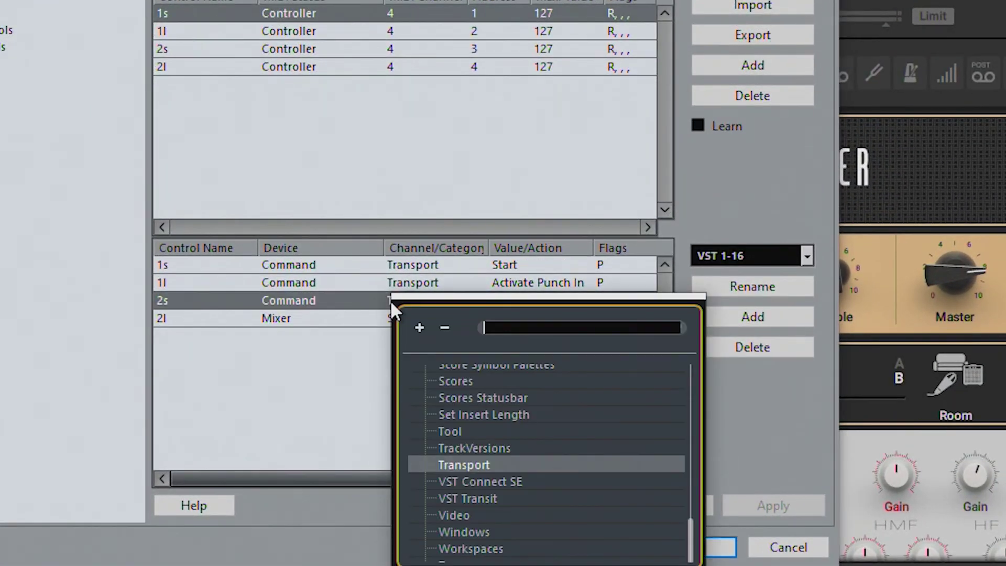
{"action": "scroll", "coordinate": [480, 395], "scroll_direction": "up", "scroll_amount": 7}
{"action": "left_click", "coordinate": [482, 404]}
{"action": "left_click", "coordinate": [482, 404]}
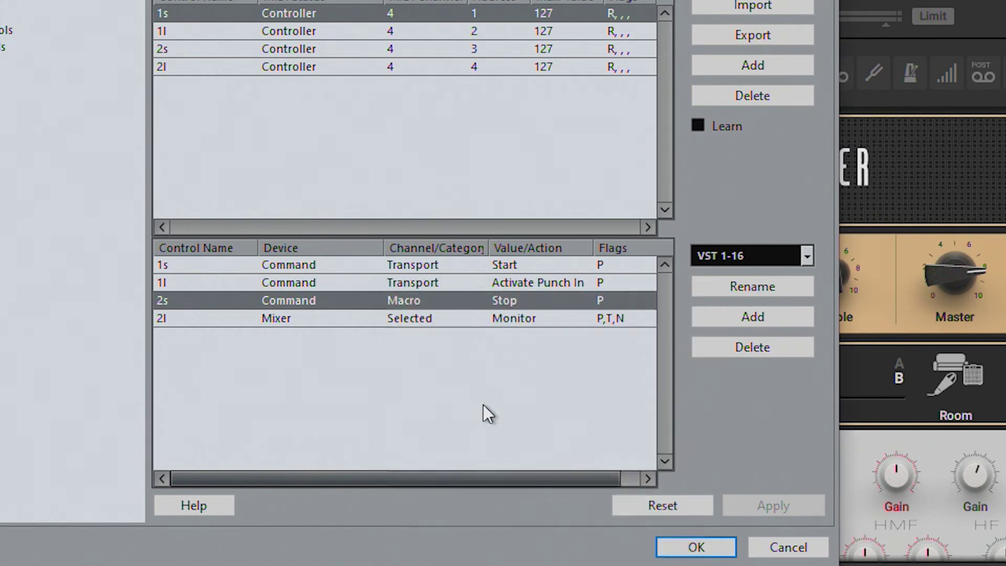
{"action": "left_click", "coordinate": [525, 300]}
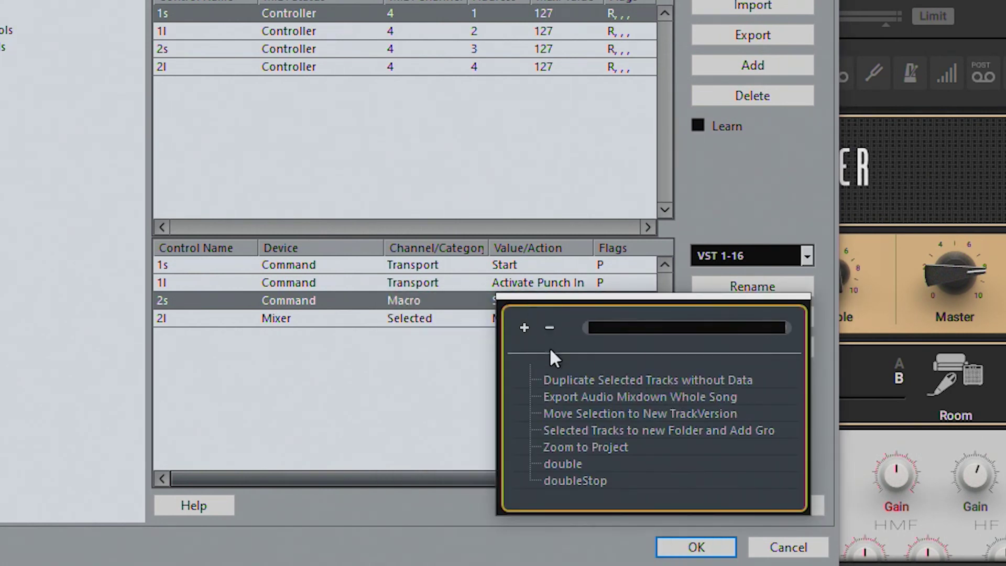
{"action": "left_click", "coordinate": [580, 477]}
{"action": "left_click", "coordinate": [580, 477]}
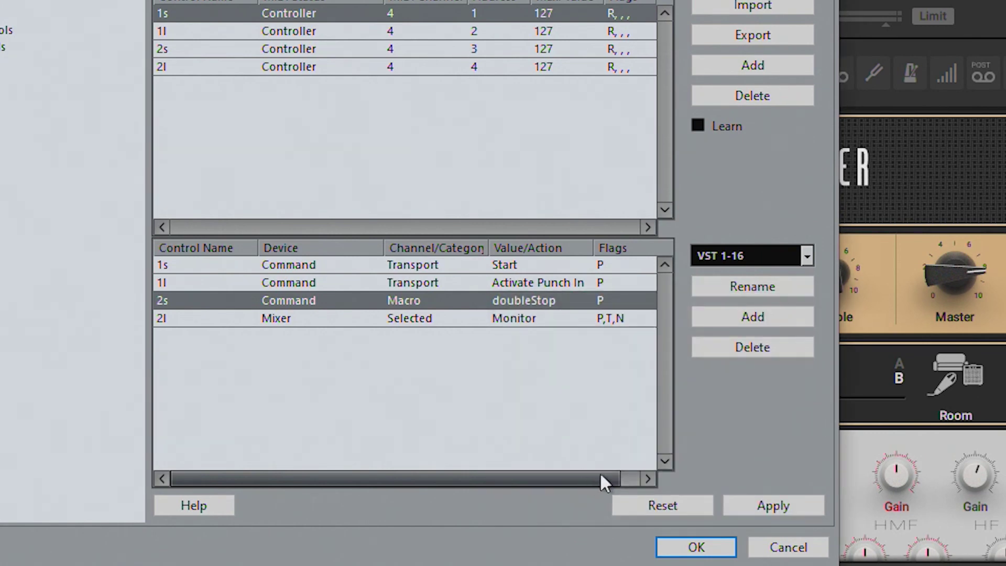
{"action": "left_click", "coordinate": [766, 502]}
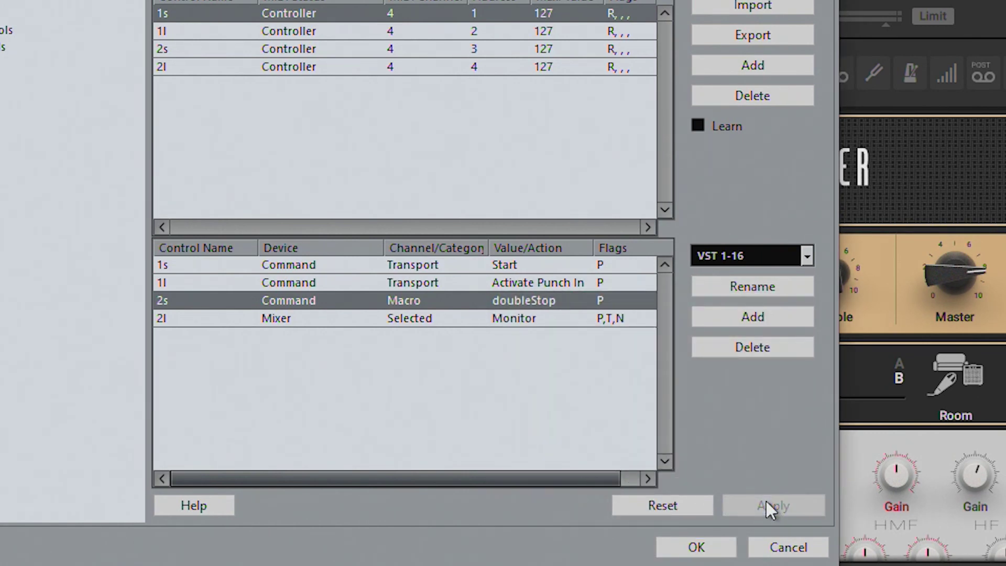
Re-export the Generic Remote setup over me_transport.xml and close Device Setup.
{"action": "left_click", "coordinate": [747, 37]}
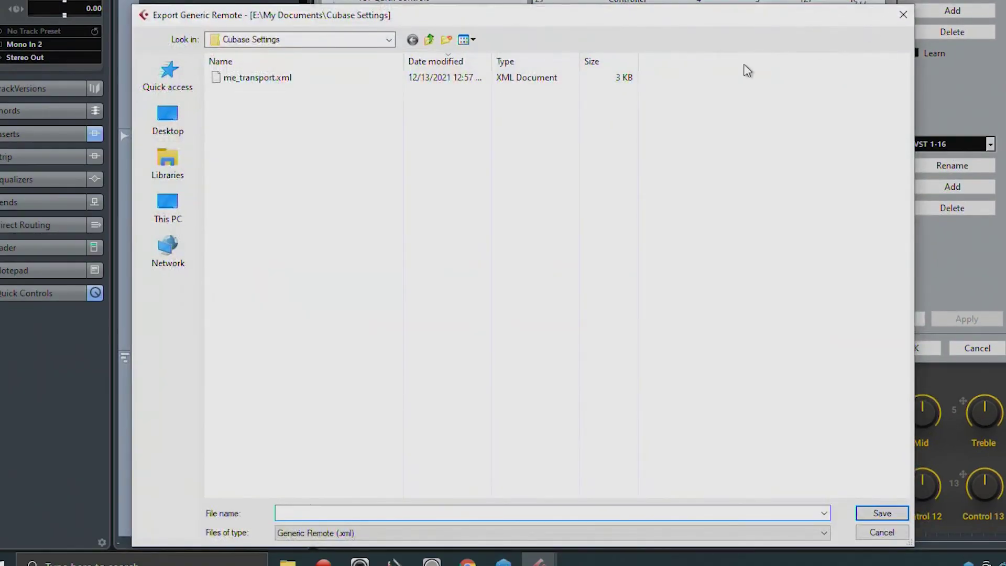
{"action": "double_click", "coordinate": [271, 76]}
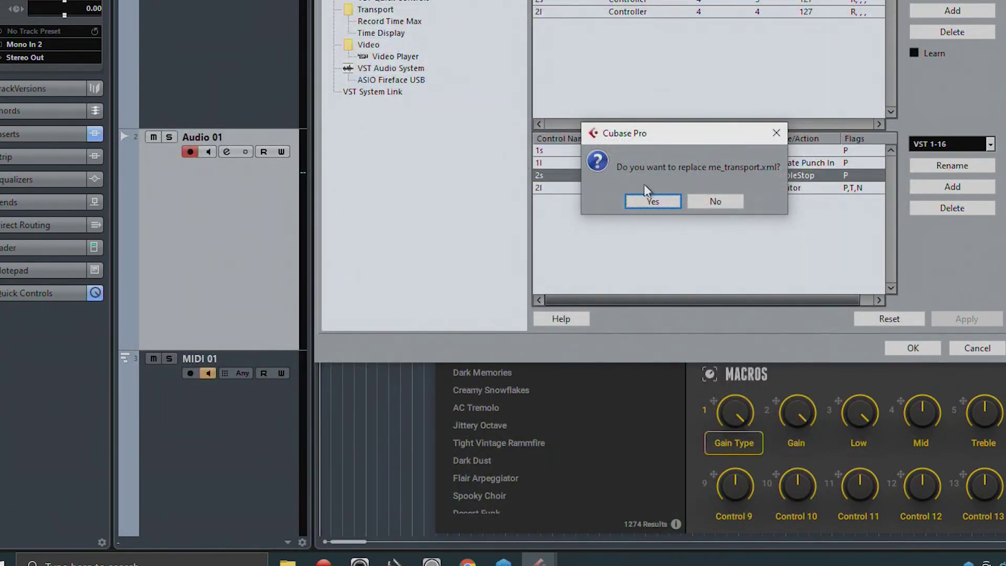
{"action": "left_click", "coordinate": [654, 205]}
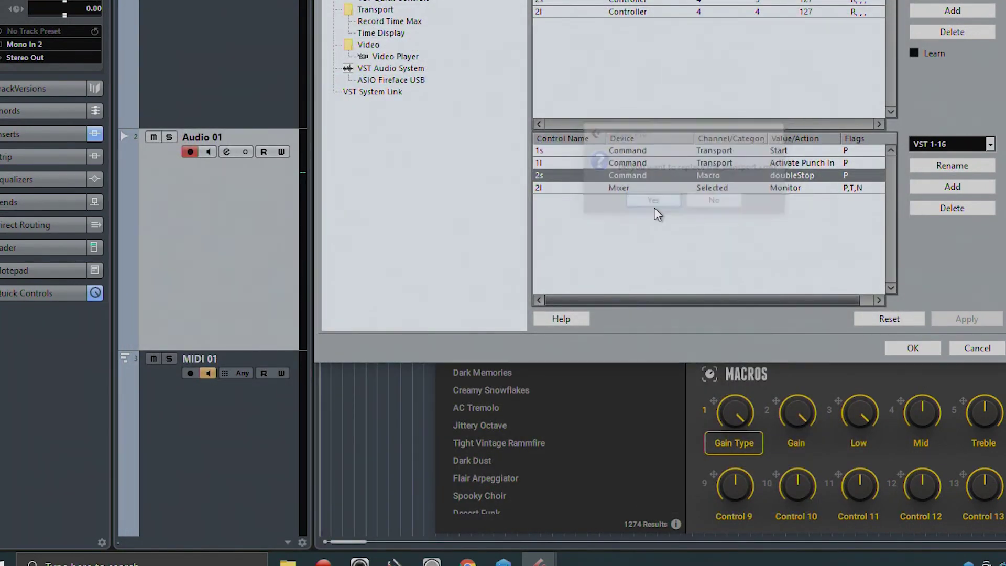
{"action": "left_click", "coordinate": [926, 351]}
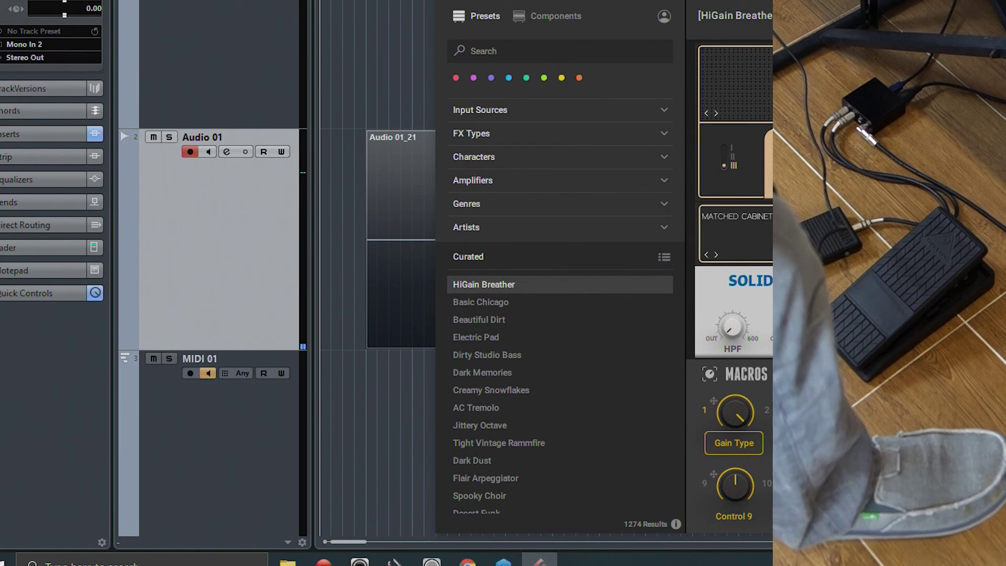